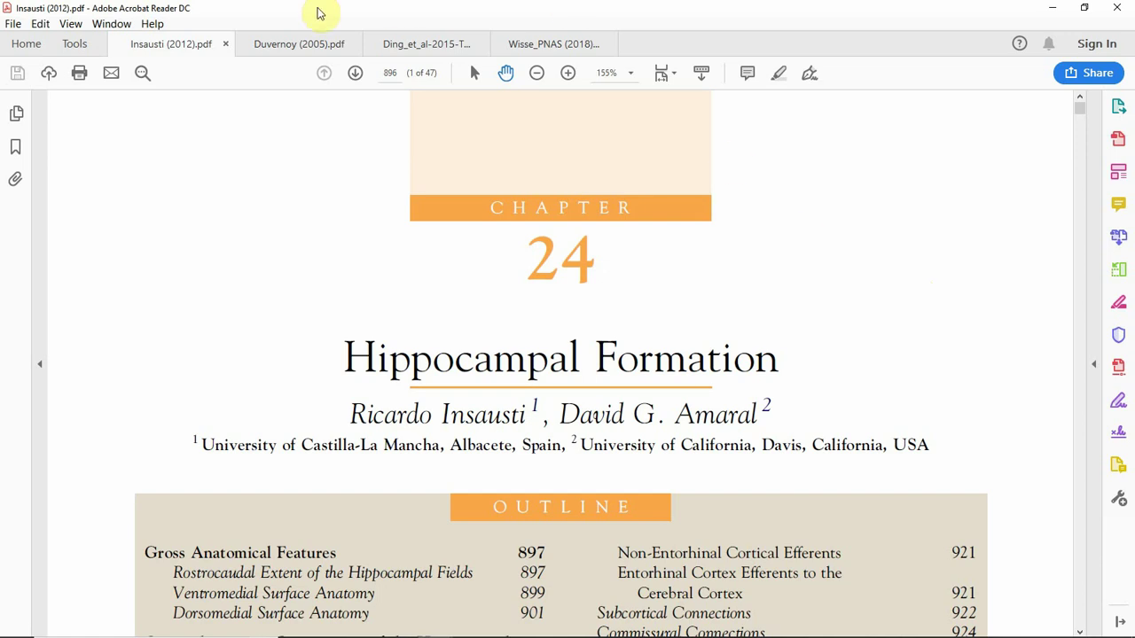
Step: Cycle through the open hippocampus PDFs, ending on Wisse_PNAS (2018).pdf
{"action": "left_click", "coordinate": [313, 40]}
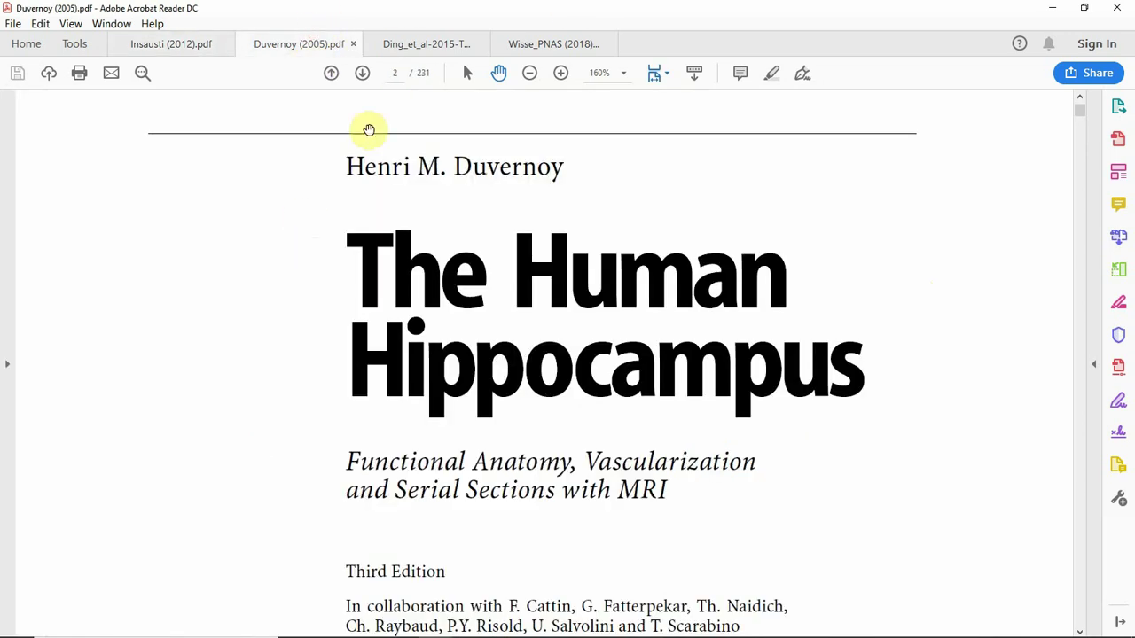
{"action": "left_click", "coordinate": [406, 44]}
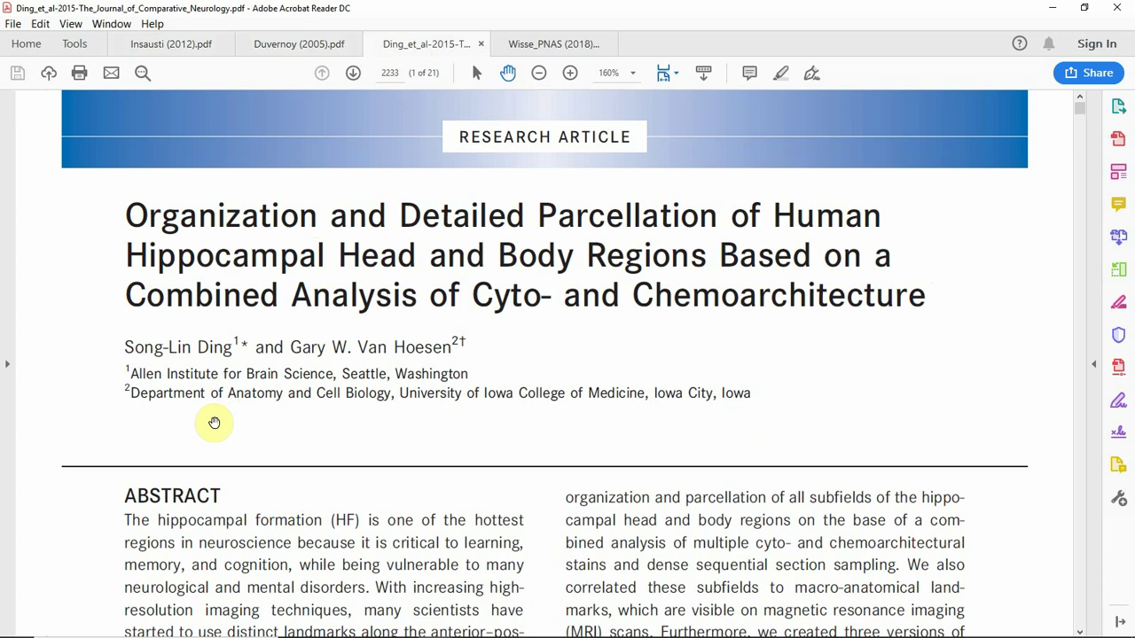
{"action": "left_click", "coordinate": [550, 41]}
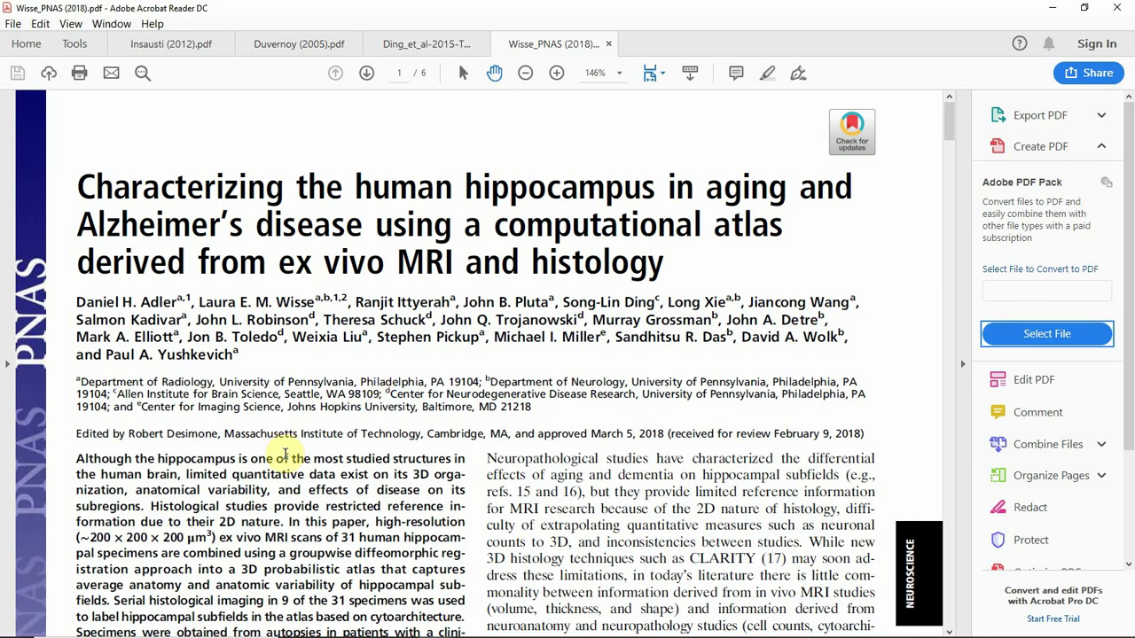
Step: Bring PowerPoint forward showing the Hippocampal Subfields slide of CA, dentate gyrus and subicular regions
{"action": "mouse_move", "coordinate": [350, 626]}
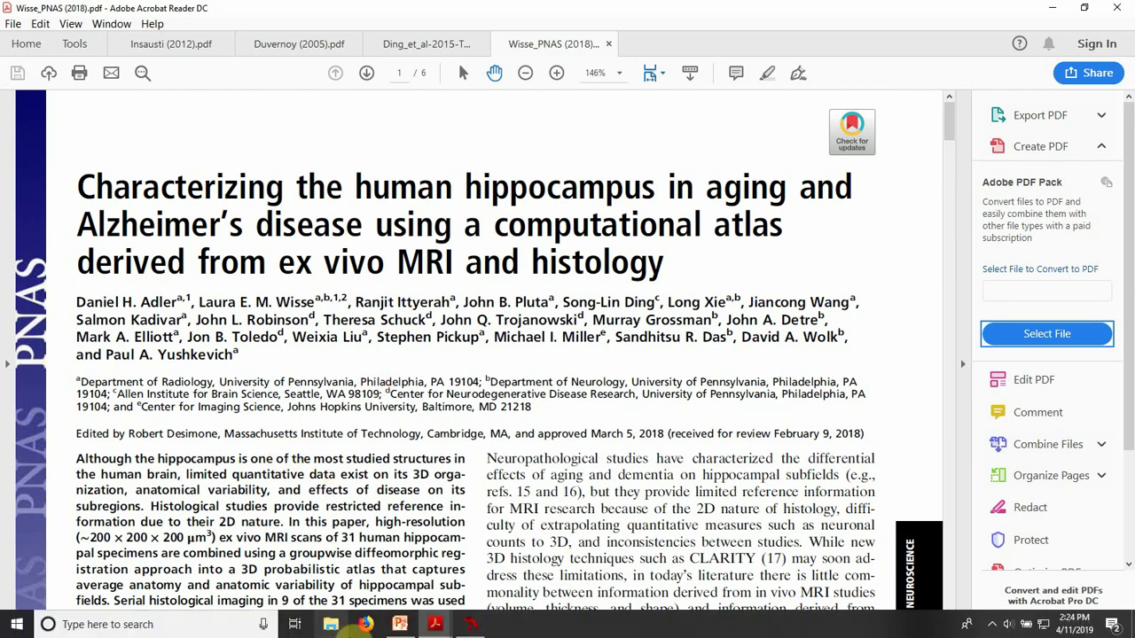
{"action": "left_click", "coordinate": [397, 626]}
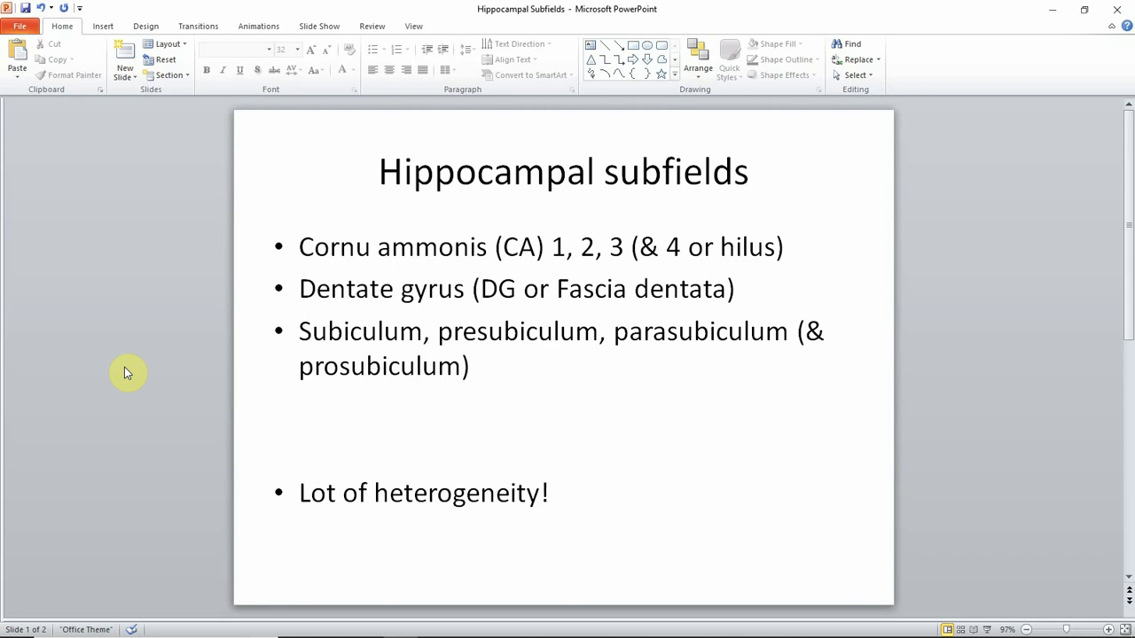
Step: Bring up ITK-SNAP with Case1-R_axisalign_img.nii.gz and its segmentation
{"action": "mouse_move", "coordinate": [434, 635]}
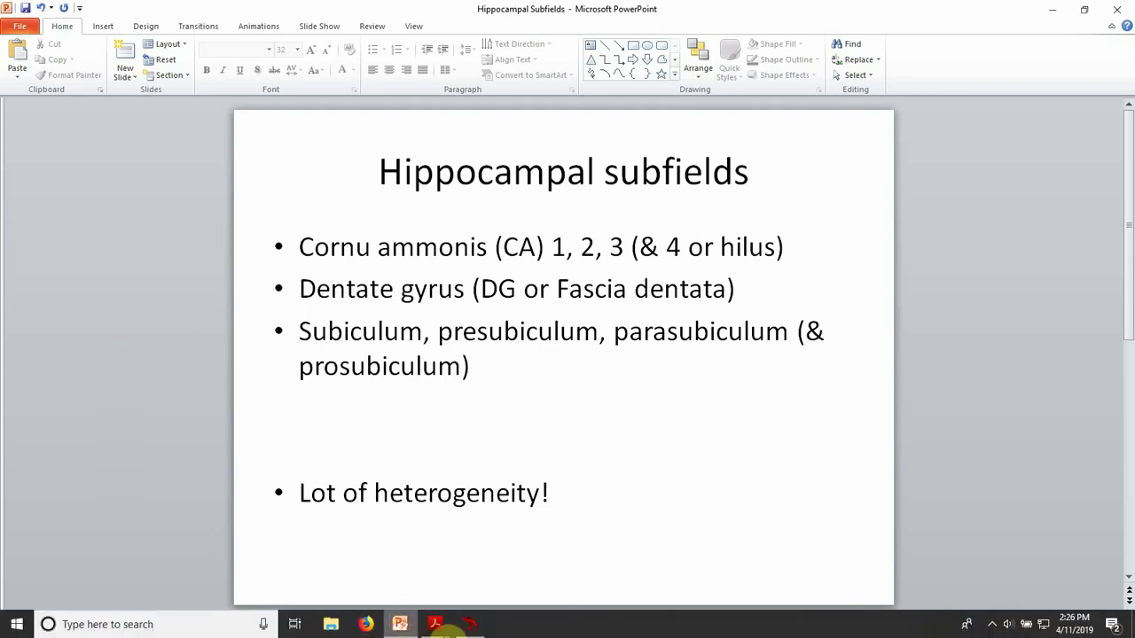
{"action": "left_click", "coordinate": [470, 624]}
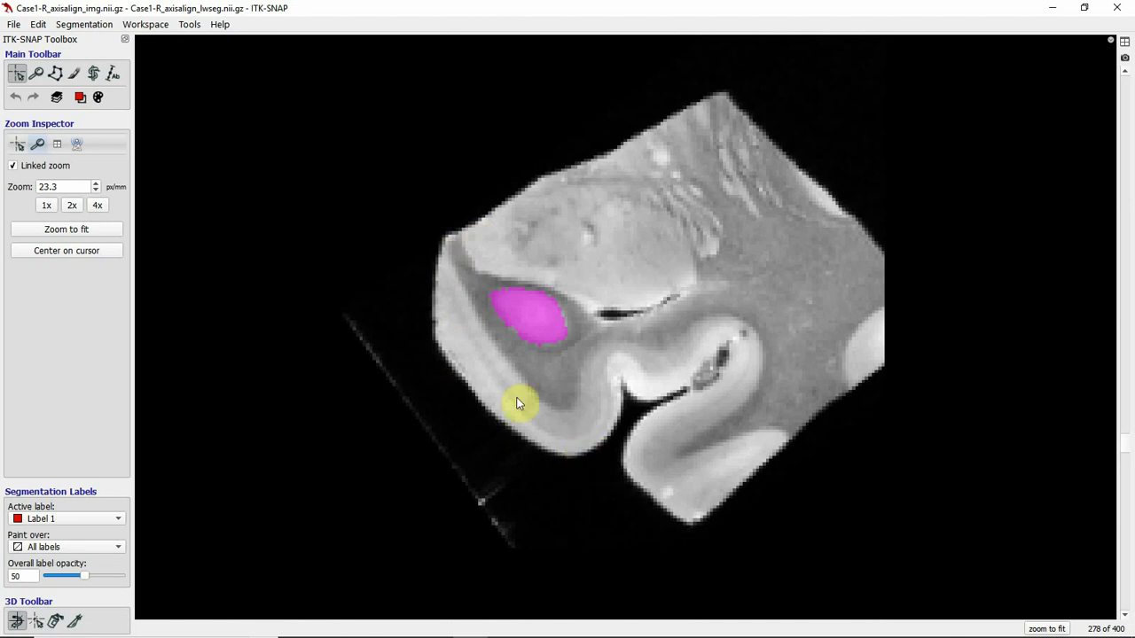
{"action": "left_click", "coordinate": [533, 312]}
Step: Step back from slice 278 toward 269, where an orange-red label joins the magenta
{"action": "left_click", "coordinate": [1124, 70]}
{"action": "left_click", "coordinate": [1124, 70]}
{"action": "left_click", "coordinate": [1124, 70]}
{"action": "left_click", "coordinate": [1124, 70]}
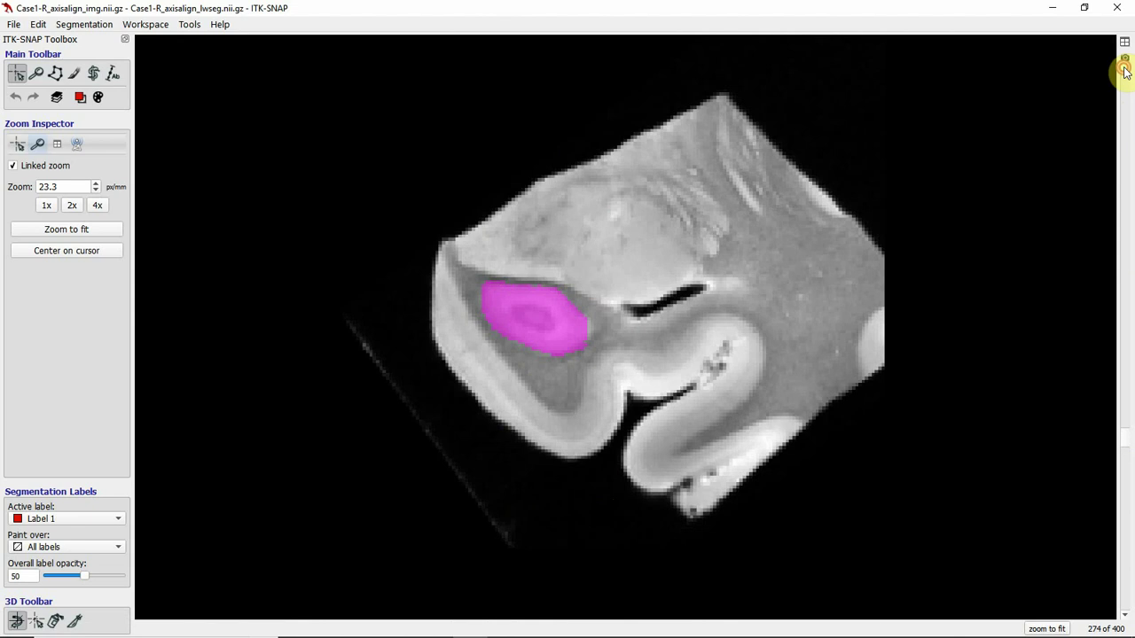
{"action": "left_click", "coordinate": [1124, 70]}
{"action": "left_click", "coordinate": [1124, 70]}
{"action": "left_click", "coordinate": [1124, 70]}
{"action": "left_click", "coordinate": [1124, 70]}
{"action": "left_click", "coordinate": [1124, 70]}
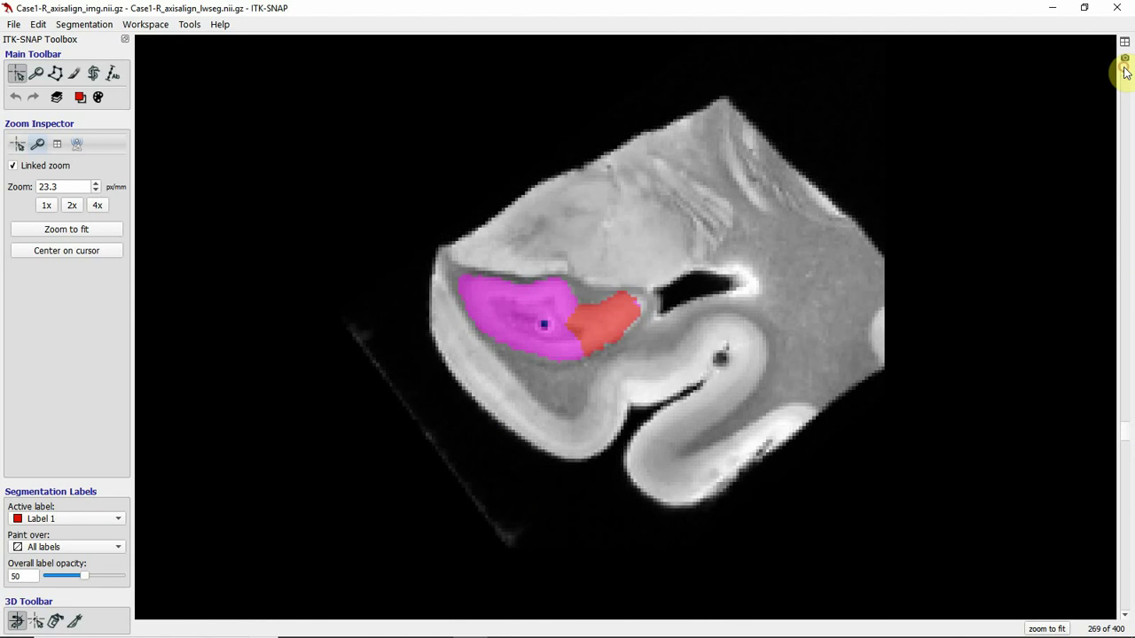
{"action": "left_click", "coordinate": [1124, 70]}
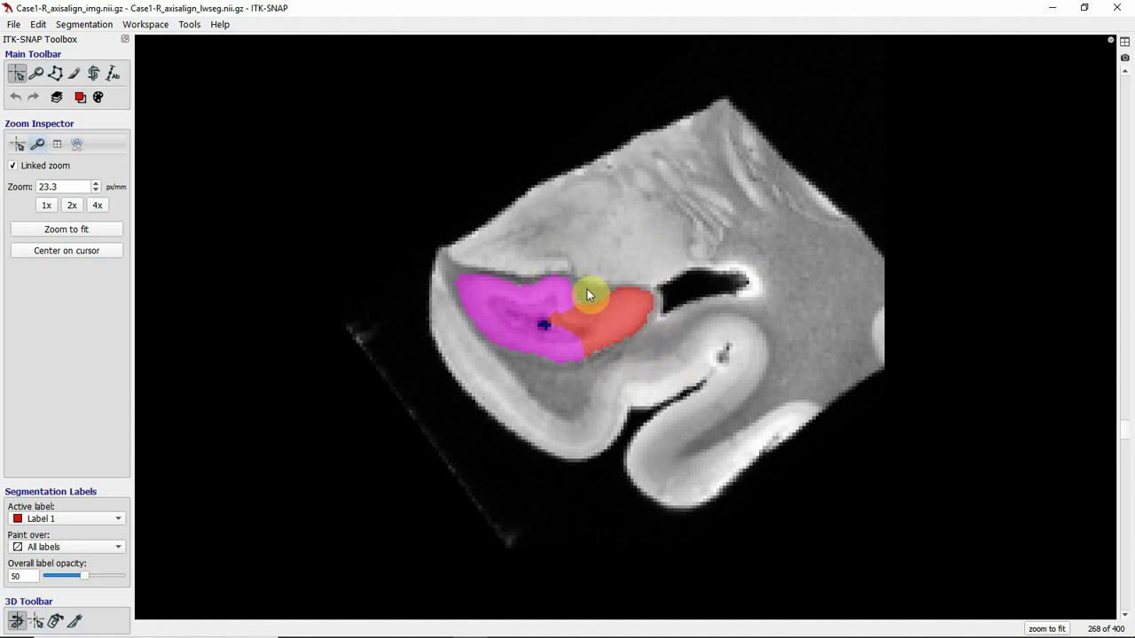
Step: Step back through the slices past 261 to about slice 250
{"action": "left_click", "coordinate": [1126, 71]}
{"action": "left_click", "coordinate": [1126, 71]}
{"action": "left_click", "coordinate": [1126, 71]}
{"action": "left_click", "coordinate": [1126, 71]}
{"action": "left_click", "coordinate": [1125, 71]}
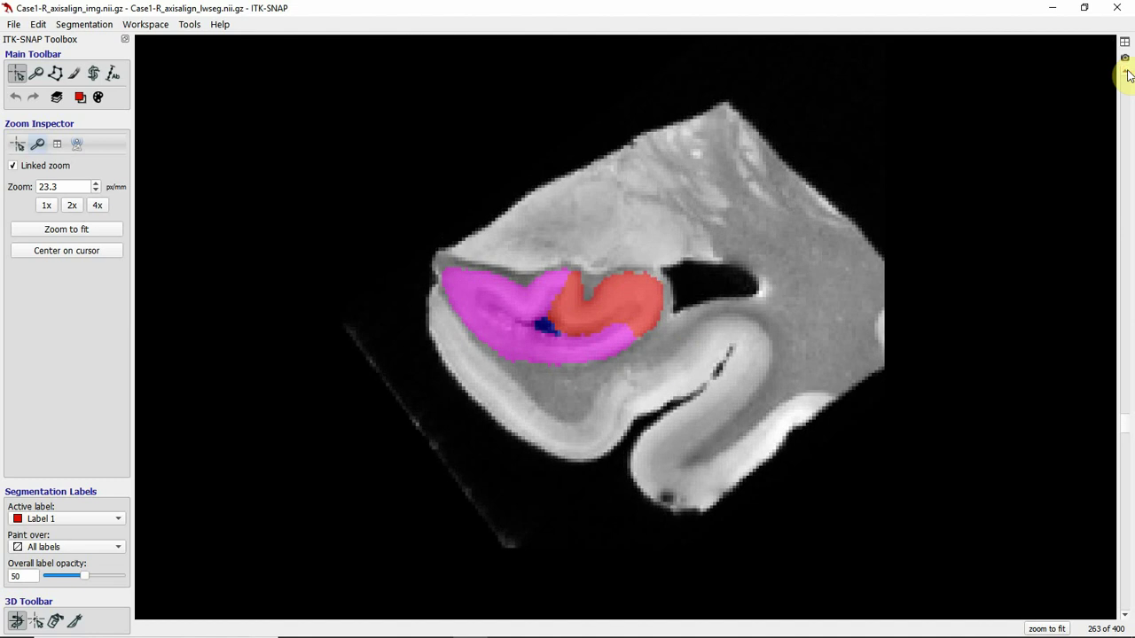
{"action": "left_click", "coordinate": [1126, 71]}
{"action": "left_click", "coordinate": [1126, 71]}
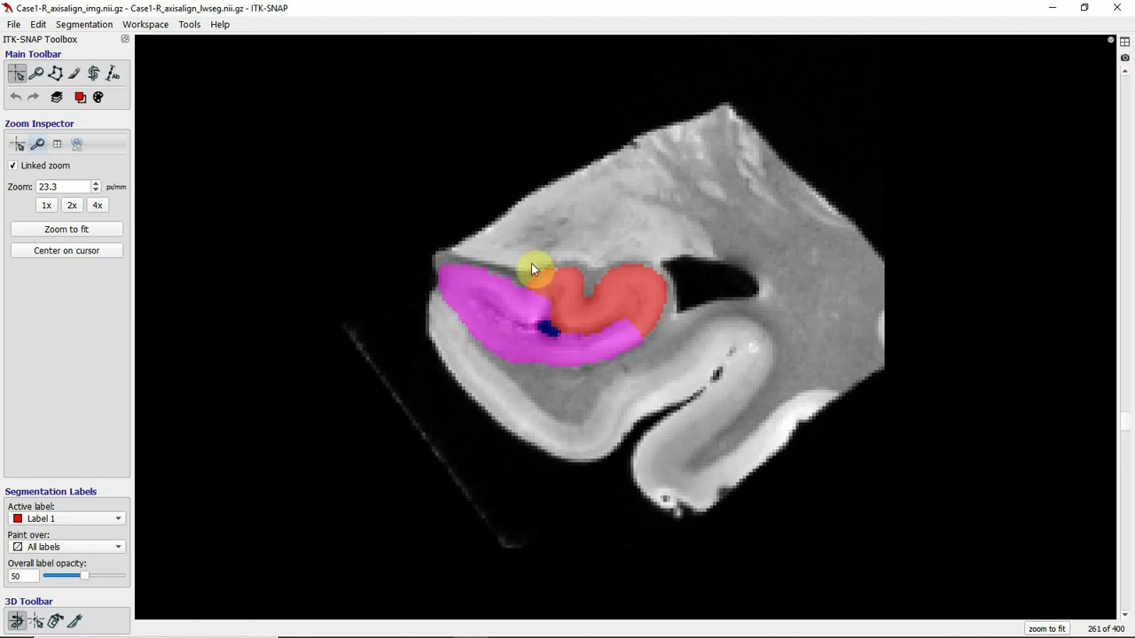
{"action": "mouse_move", "coordinate": [635, 301]}
{"action": "left_mouse_down"}
{"action": "mouse_move", "coordinate": [637, 274]}
{"action": "mouse_move", "coordinate": [574, 312]}
{"action": "left_mouse_up"}
{"action": "left_click", "coordinate": [1126, 71]}
{"action": "left_click", "coordinate": [1126, 71]}
{"action": "left_click", "coordinate": [1126, 71]}
{"action": "left_click", "coordinate": [1126, 71]}
{"action": "left_click", "coordinate": [1126, 71]}
{"action": "left_click", "coordinate": [1125, 71]}
{"action": "left_click", "coordinate": [1126, 71]}
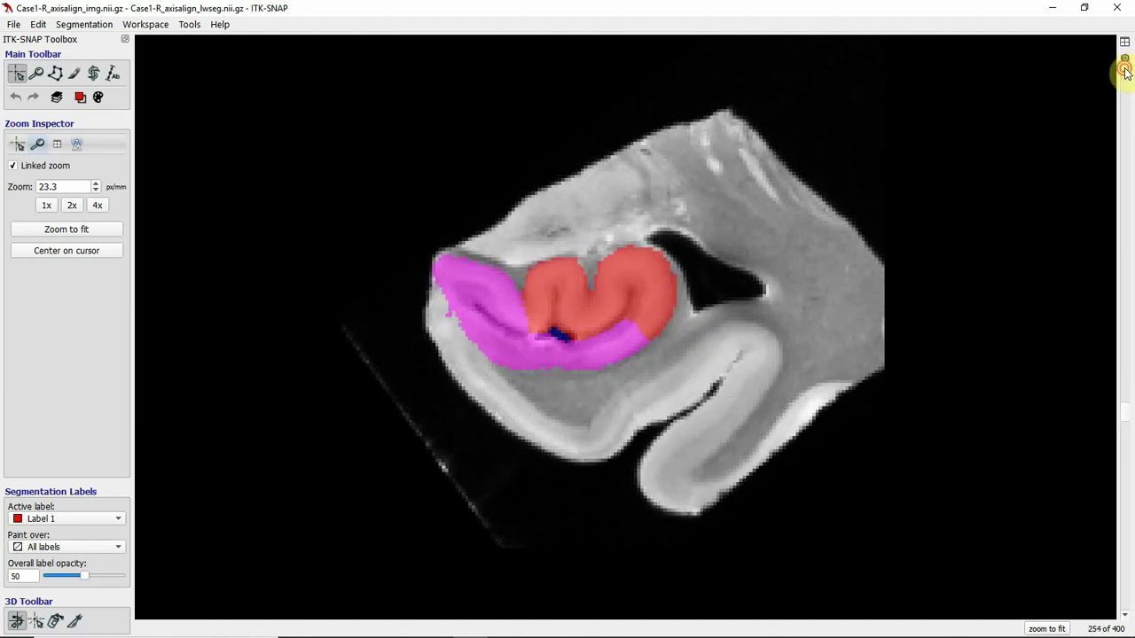
{"action": "left_click", "coordinate": [1126, 71]}
{"action": "left_click", "coordinate": [1126, 71]}
{"action": "left_click", "coordinate": [1126, 71]}
{"action": "left_click", "coordinate": [1126, 71]}
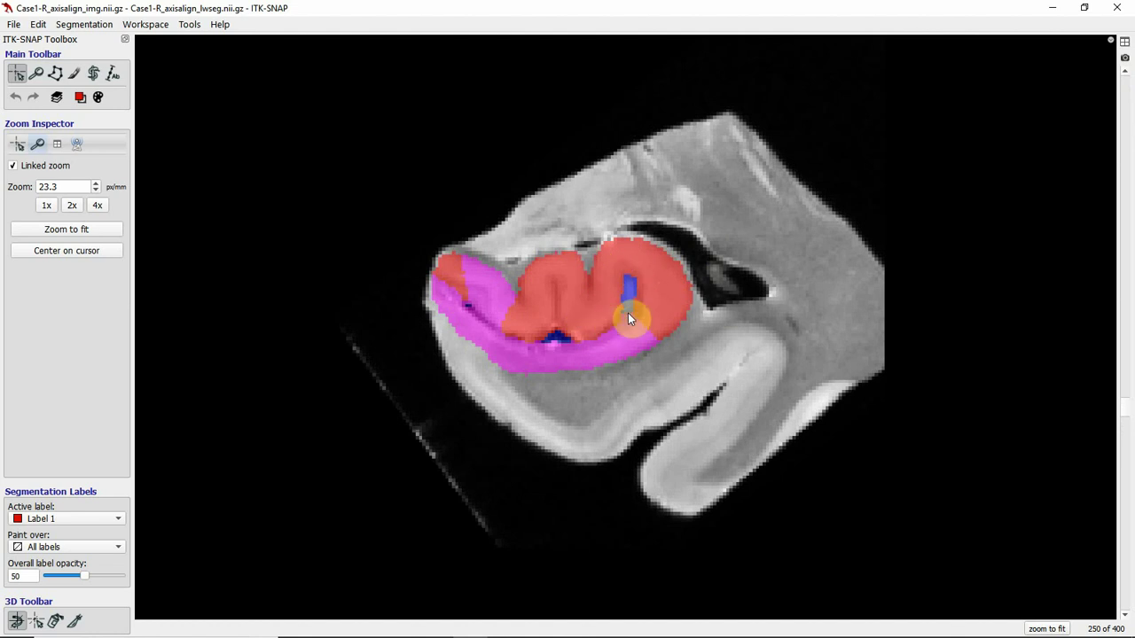
Step: Toggle the label overlay off and on twice against the anatomy, then move down to slice 245
{"action": "key", "text": "s"}
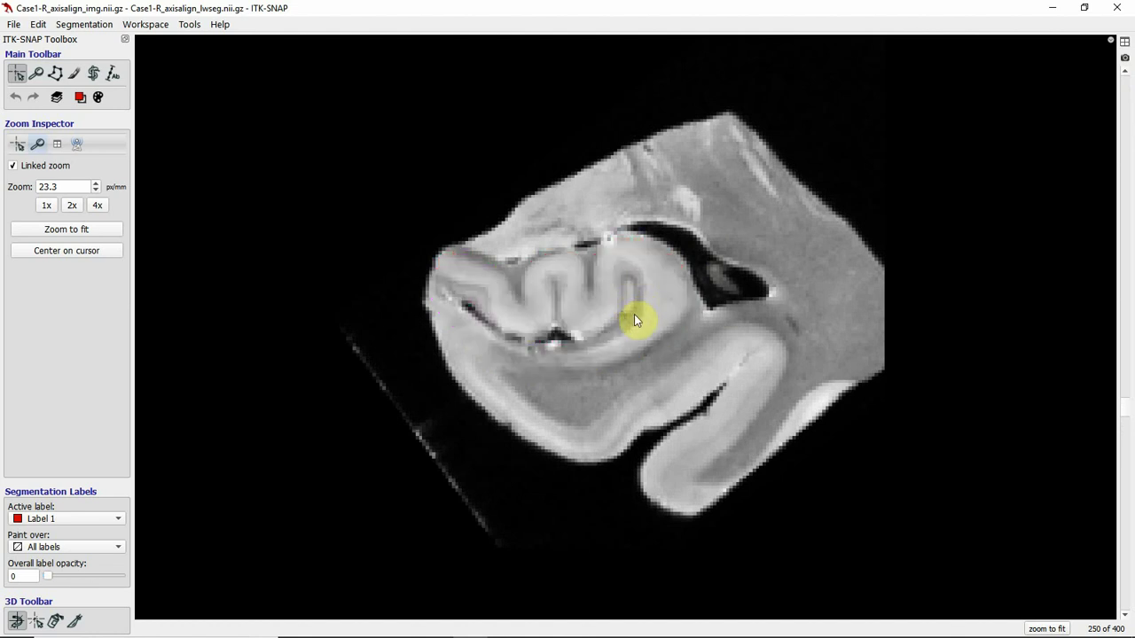
{"action": "key", "text": "s"}
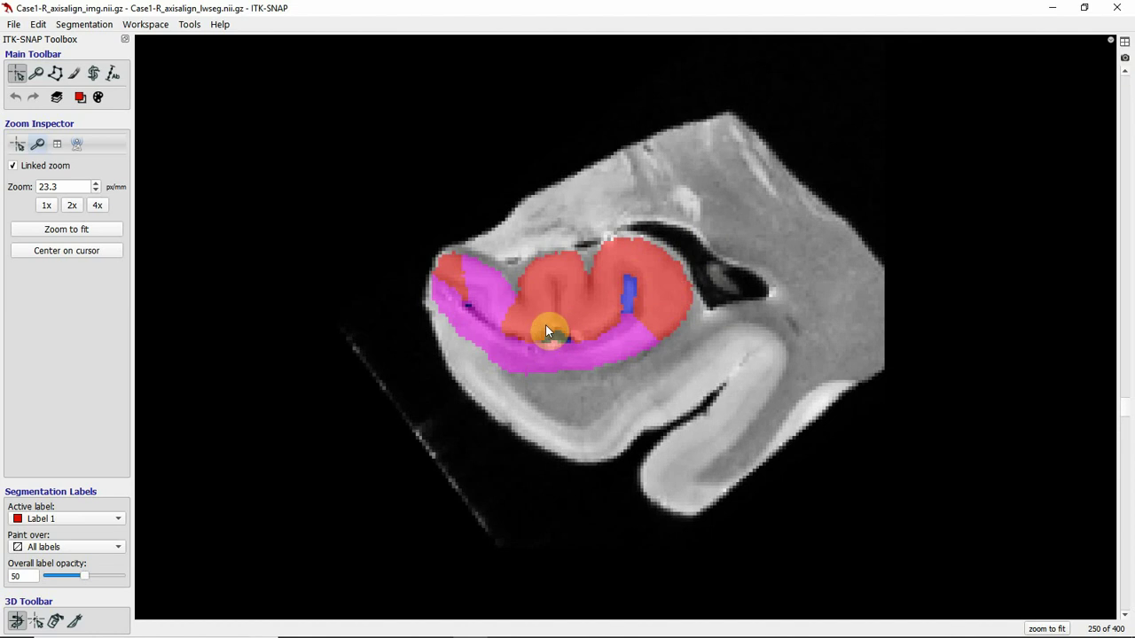
{"action": "key", "text": "s"}
{"action": "key", "text": "s"}
{"action": "key", "text": "s"}
{"action": "key", "text": "s"}
{"action": "key", "text": "s"}
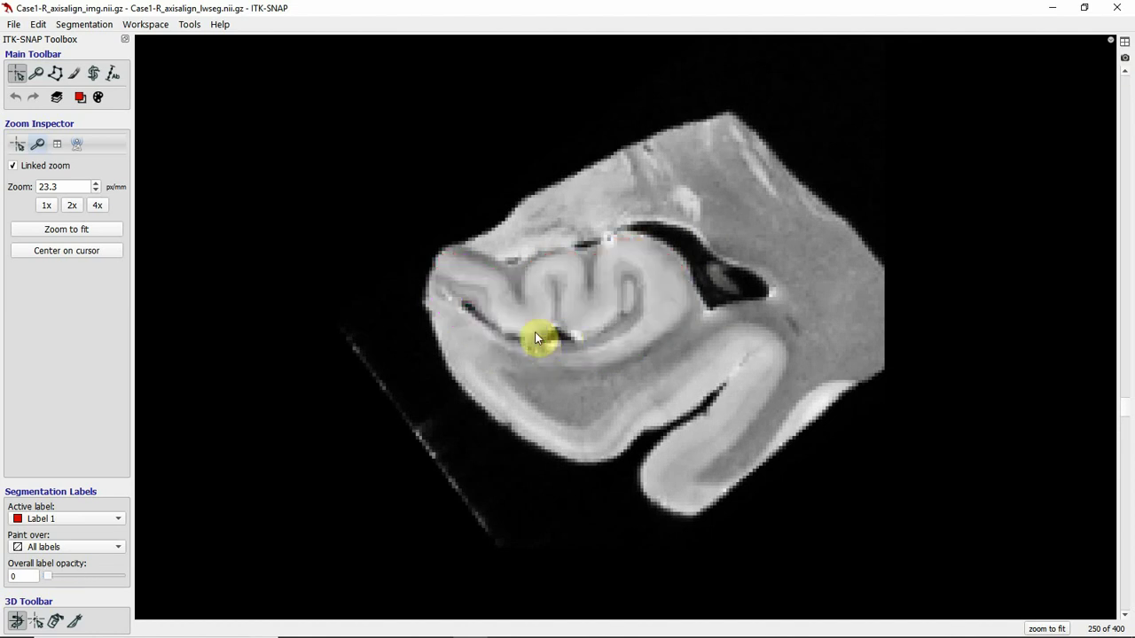
{"action": "key", "text": "s"}
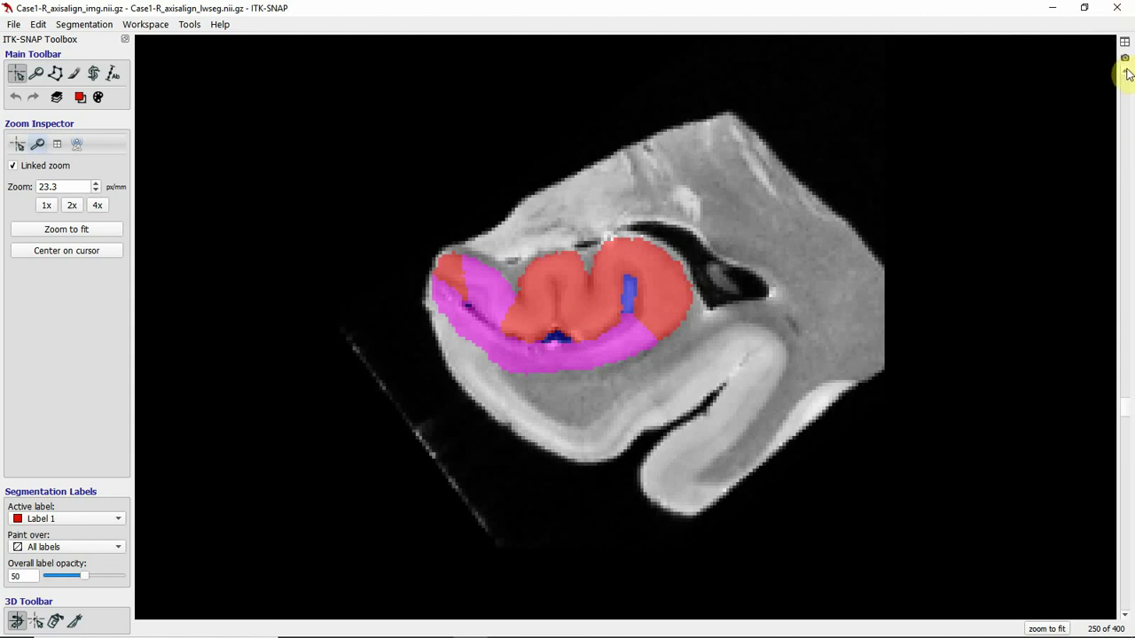
{"action": "key", "text": "Down"}
{"action": "key", "text": "Down"}
{"action": "key", "text": "Down"}
{"action": "key", "text": "Down"}
{"action": "key", "text": "Down"}
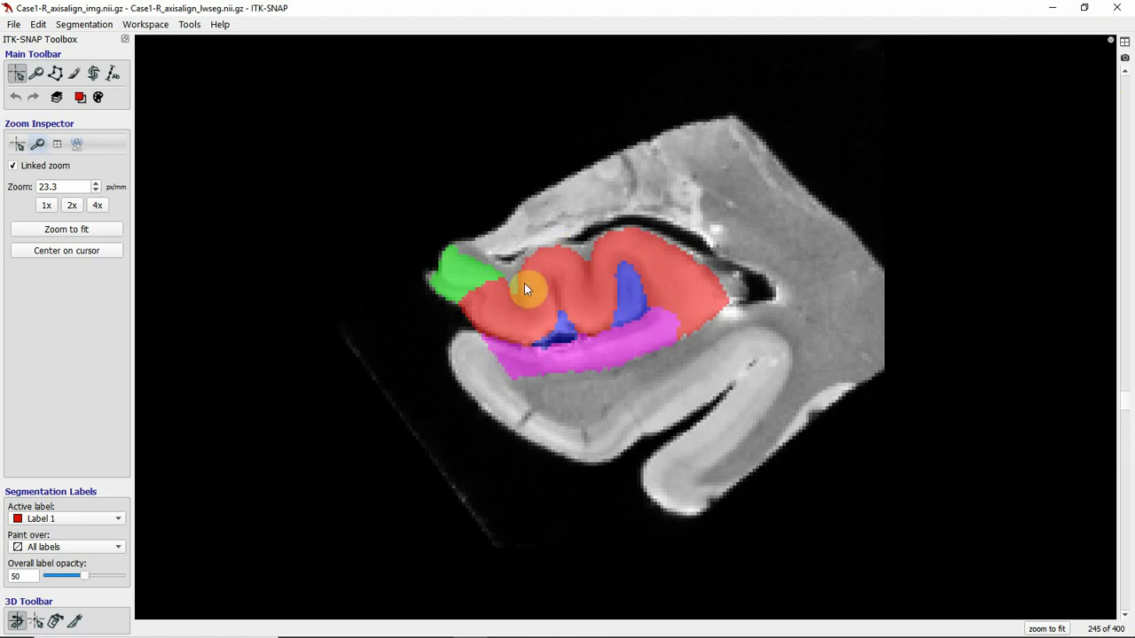
Step: Repaint label edges along the red-green, blue-magenta and blue-red boundaries
{"action": "mouse_move", "coordinate": [492, 308]}
{"action": "left_mouse_down"}
{"action": "mouse_move", "coordinate": [521, 321]}
{"action": "mouse_move", "coordinate": [579, 288]}
{"action": "mouse_move", "coordinate": [659, 276]}
{"action": "mouse_move", "coordinate": [645, 325]}
{"action": "mouse_move", "coordinate": [631, 253]}
{"action": "left_mouse_up"}
{"action": "left_click_drag", "start_coordinate": [558, 315], "coordinate": [571, 334]}
{"action": "left_click_drag", "start_coordinate": [637, 313], "coordinate": [632, 311]}
Step: Step back to slice 241 and extend the red central lobe down into the blue
{"action": "left_click", "coordinate": [1124, 73]}
{"action": "left_click", "coordinate": [1124, 73]}
{"action": "left_click", "coordinate": [1124, 73]}
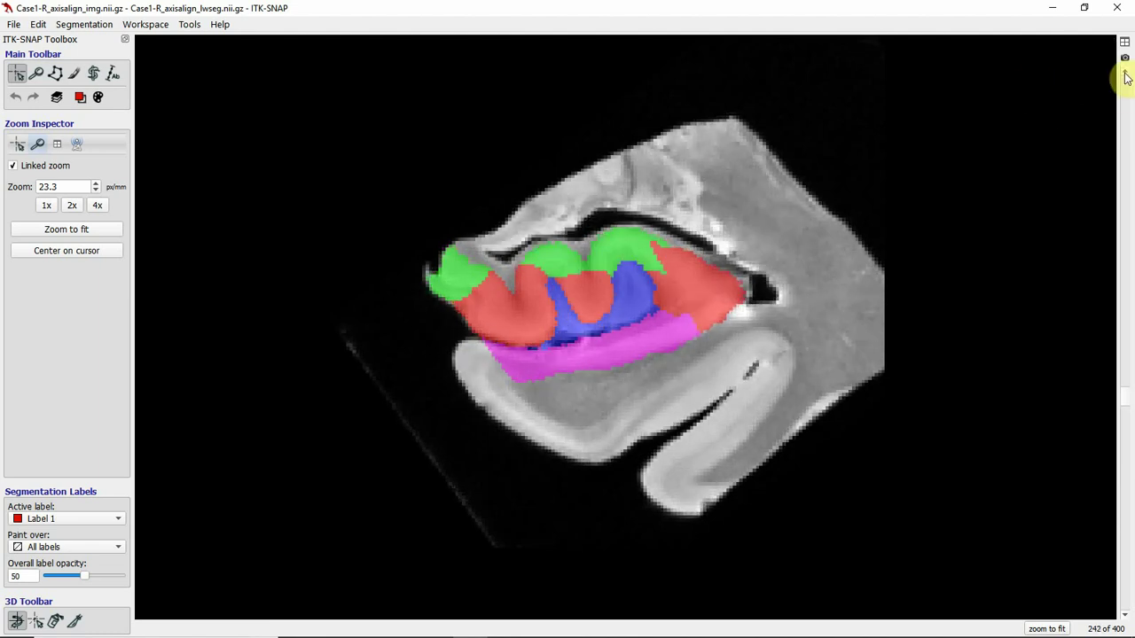
{"action": "left_click", "coordinate": [1124, 72]}
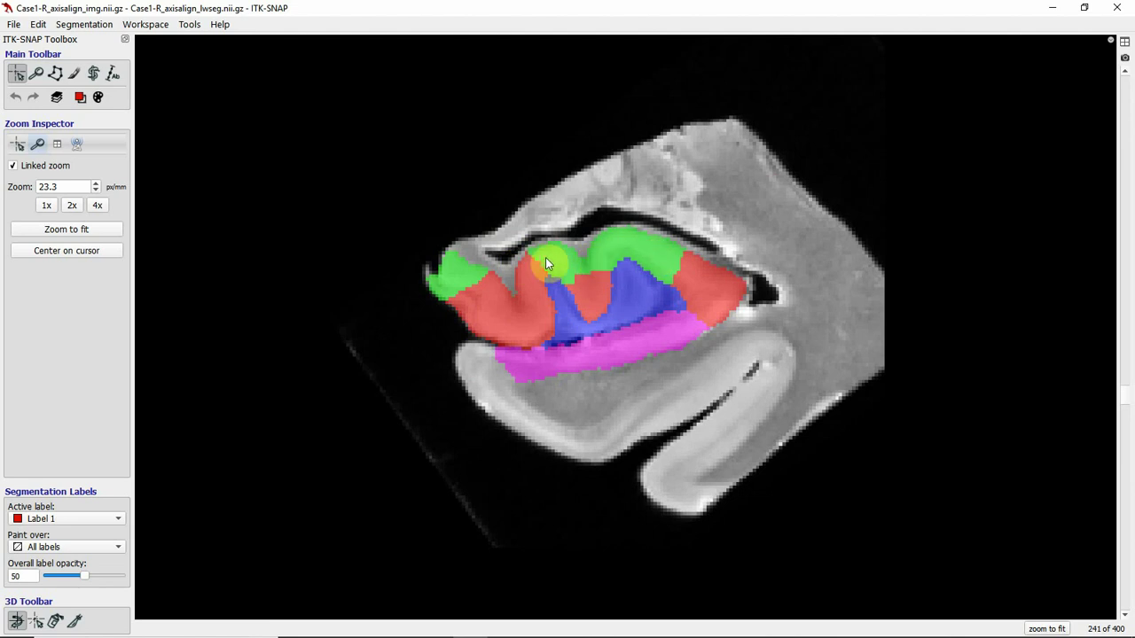
{"action": "left_click", "coordinate": [755, 304]}
Step: Step back four more slices to slice 237
{"action": "left_click", "coordinate": [1128, 73]}
{"action": "left_click", "coordinate": [1127, 72]}
{"action": "left_click", "coordinate": [1128, 73]}
{"action": "left_click", "coordinate": [1128, 73]}
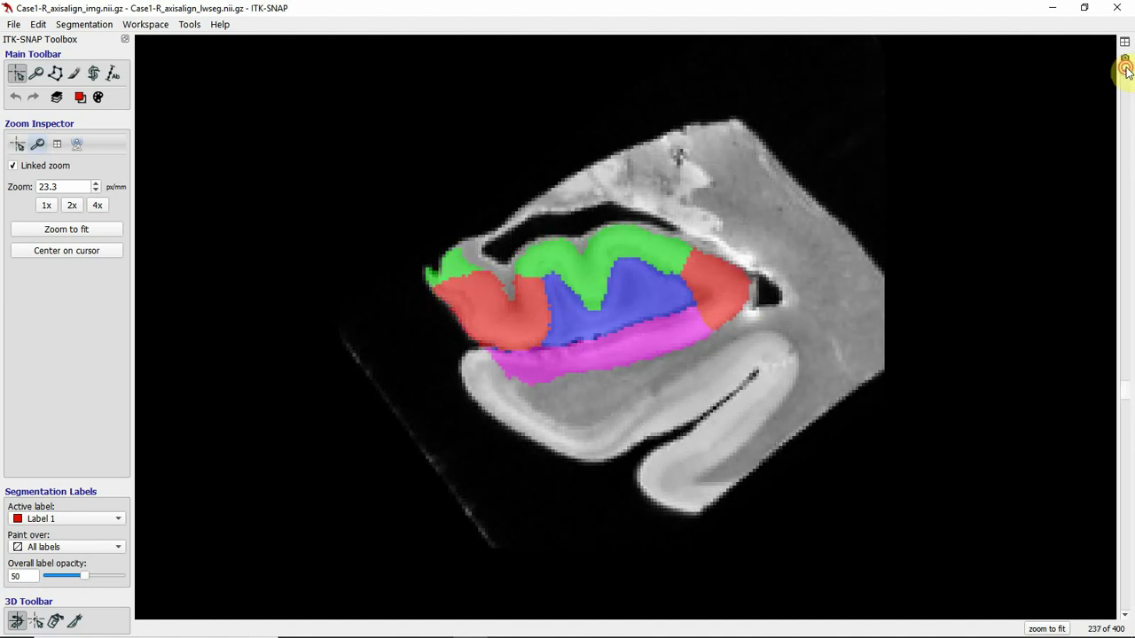
{"action": "left_click", "coordinate": [1128, 73]}
{"action": "left_click", "coordinate": [1127, 72]}
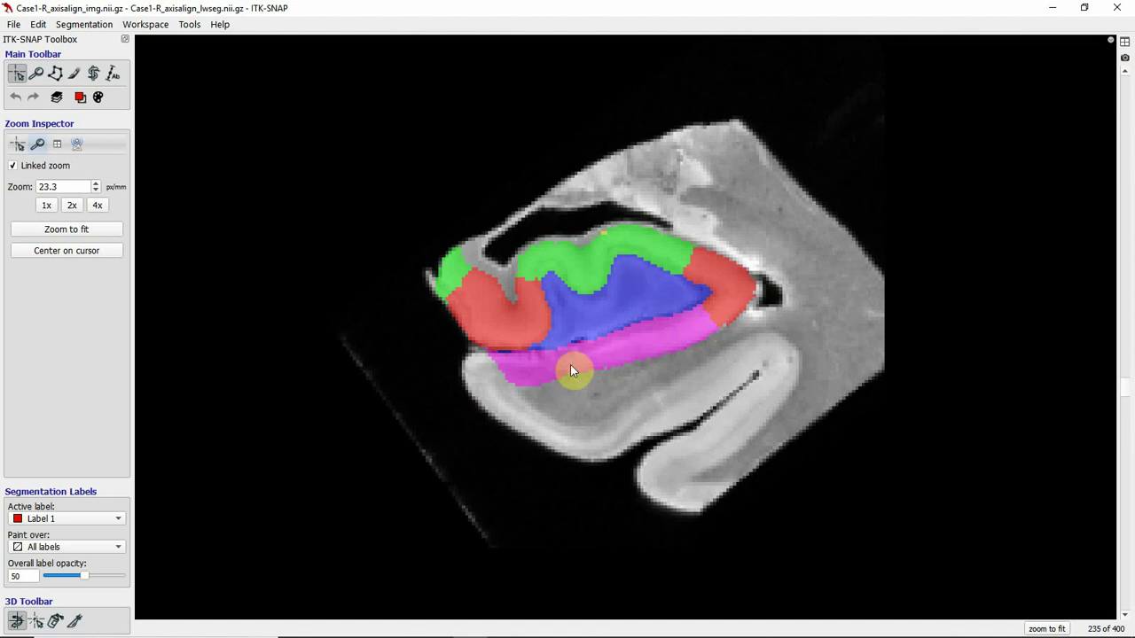
Step: Hide and reshow the label overlay with S, ending with labels visible at 50 opacity
{"action": "key", "text": "s"}
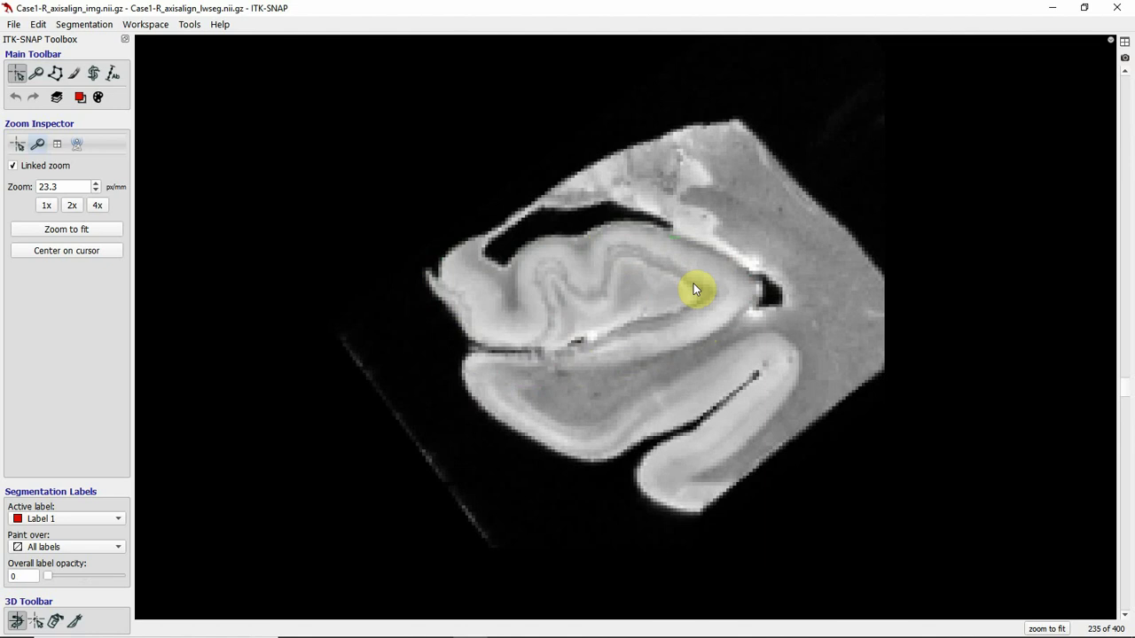
{"action": "key", "text": "s"}
{"action": "key", "text": "s"}
{"action": "key", "text": "s"}
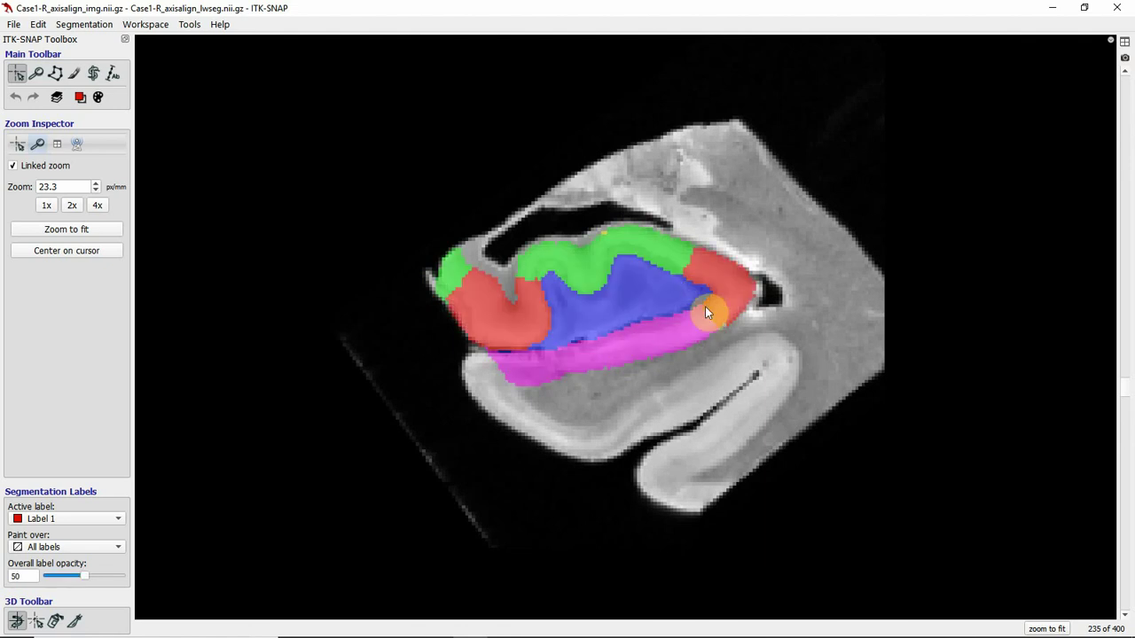
{"action": "key", "text": "s"}
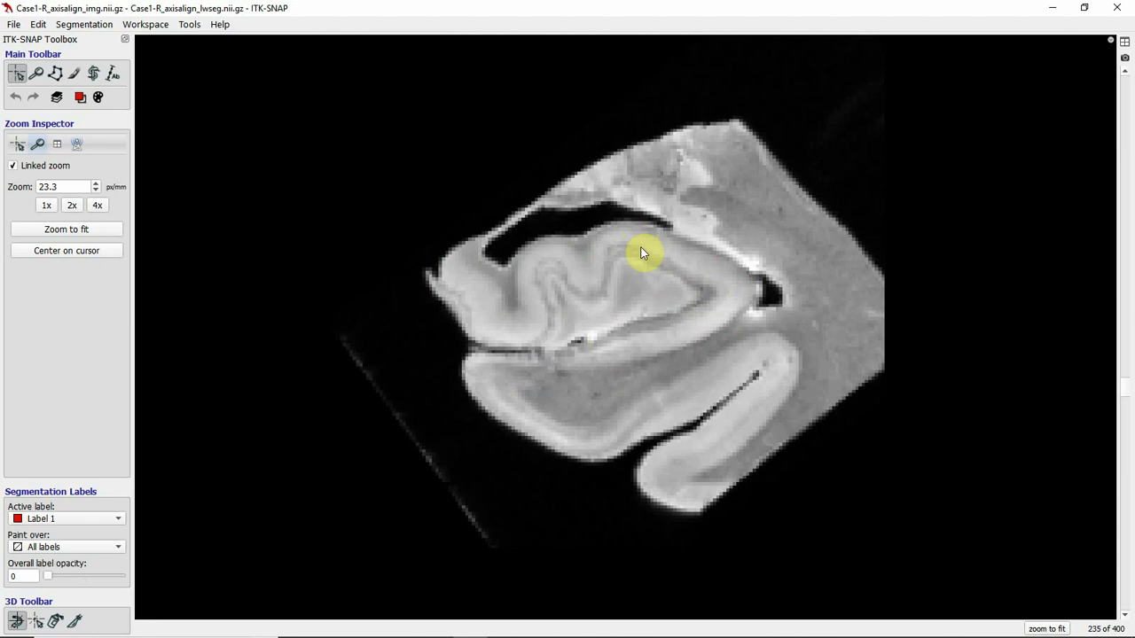
{"action": "key", "text": "s"}
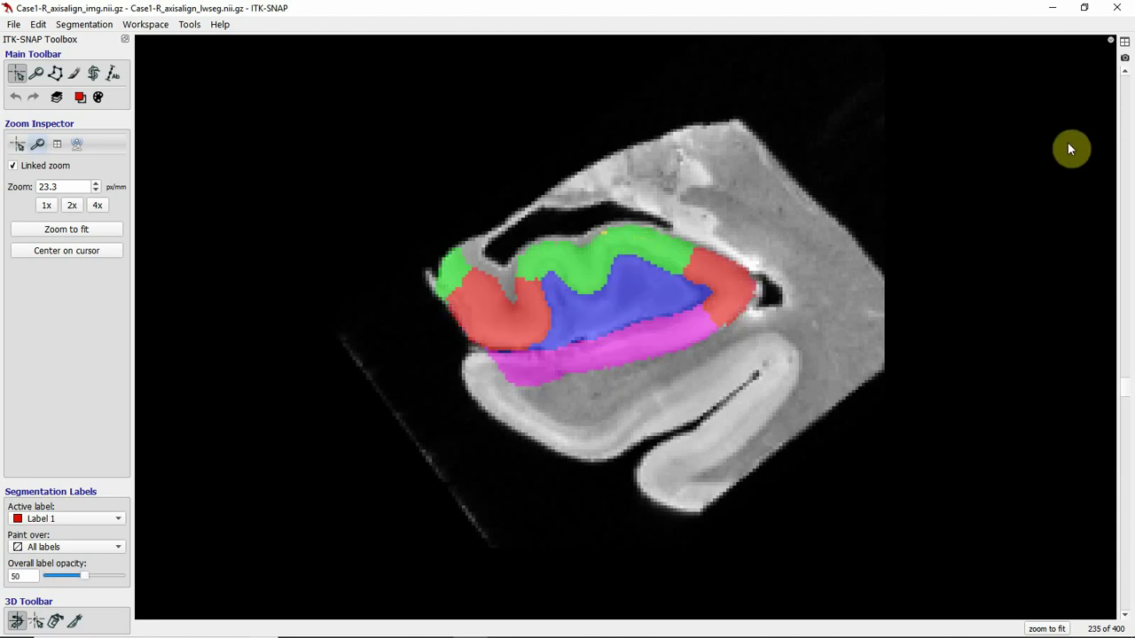
Step: Step back from slice 235 to slice 229
{"action": "left_click", "coordinate": [1125, 73]}
{"action": "left_click", "coordinate": [1124, 73]}
{"action": "left_click", "coordinate": [1125, 73]}
{"action": "left_click", "coordinate": [1125, 73]}
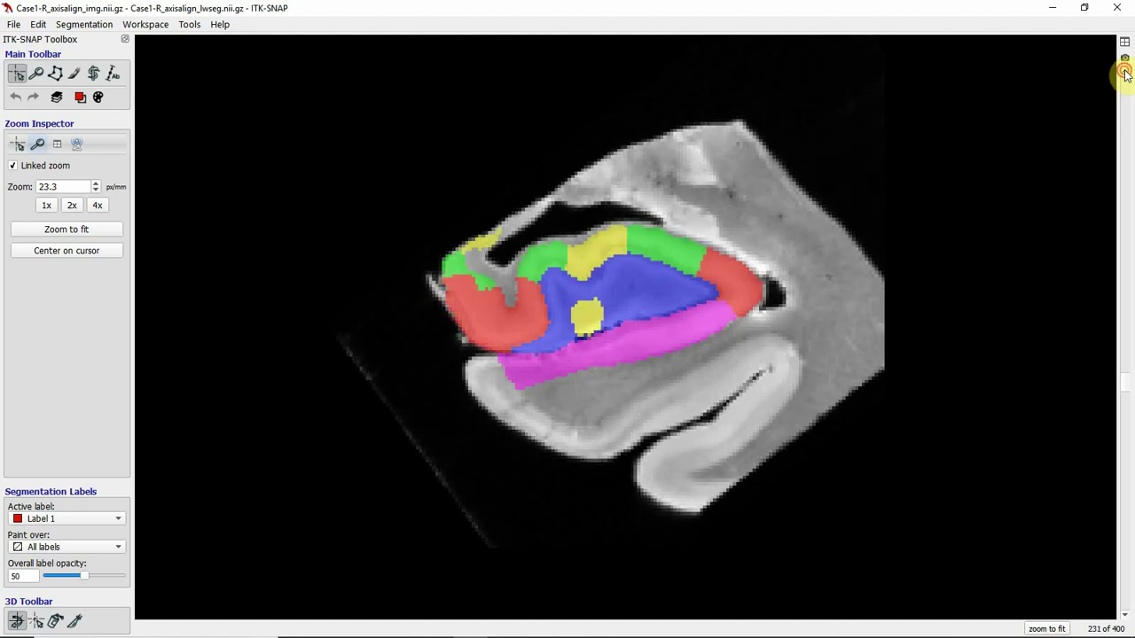
{"action": "left_click", "coordinate": [1125, 73]}
{"action": "left_click", "coordinate": [1125, 73]}
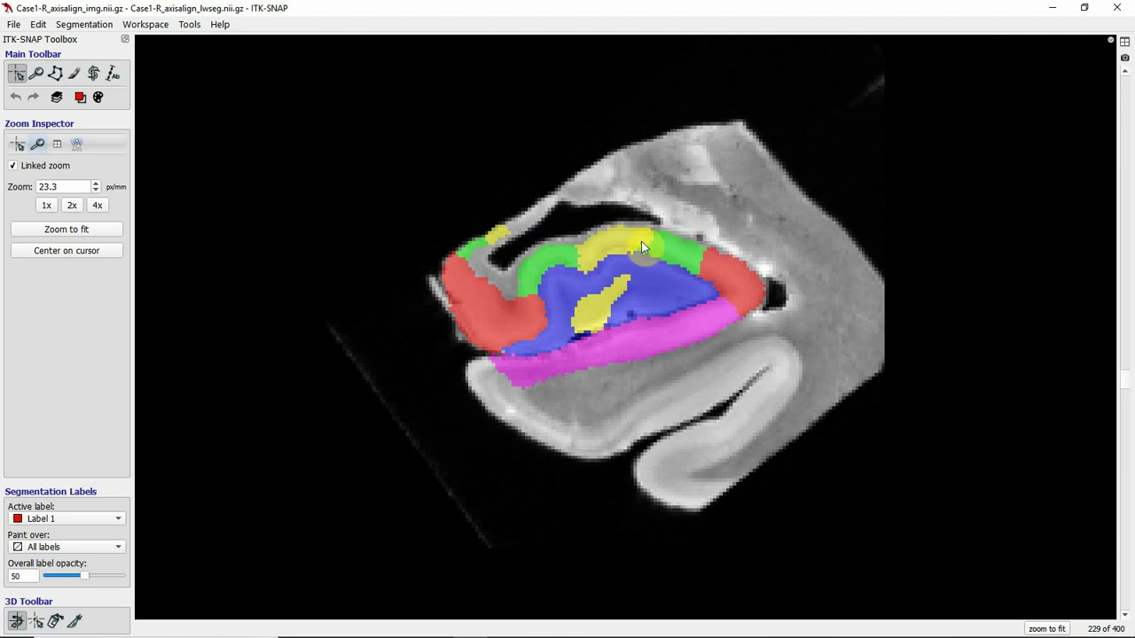
Step: Inspect the labels on slice 229, checking neighbouring slices and returning to 229
{"action": "left_click", "coordinate": [474, 201]}
{"action": "left_click", "coordinate": [523, 250]}
{"action": "left_click", "coordinate": [633, 329]}
{"action": "left_click", "coordinate": [575, 348]}
{"action": "left_click", "coordinate": [1126, 618]}
{"action": "left_click", "coordinate": [1127, 74]}
{"action": "left_click_drag", "start_coordinate": [1127, 75], "coordinate": [1126, 75]}
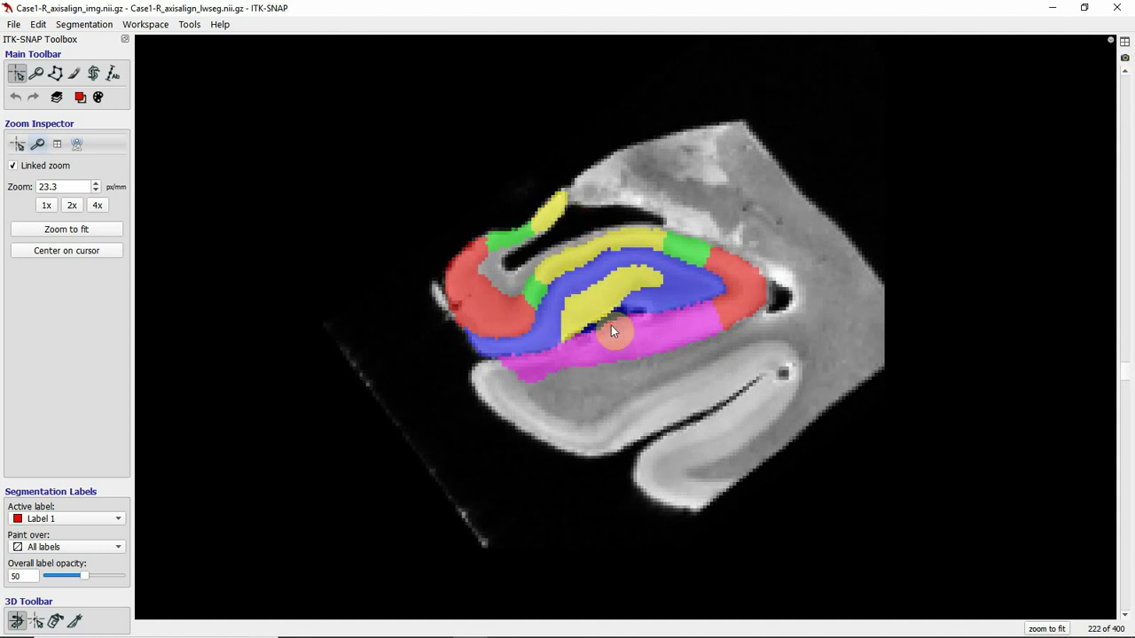
{"action": "left_click", "coordinate": [663, 328]}
Step: Step back past slice 222 to slice 217
{"action": "left_click", "coordinate": [1126, 71]}
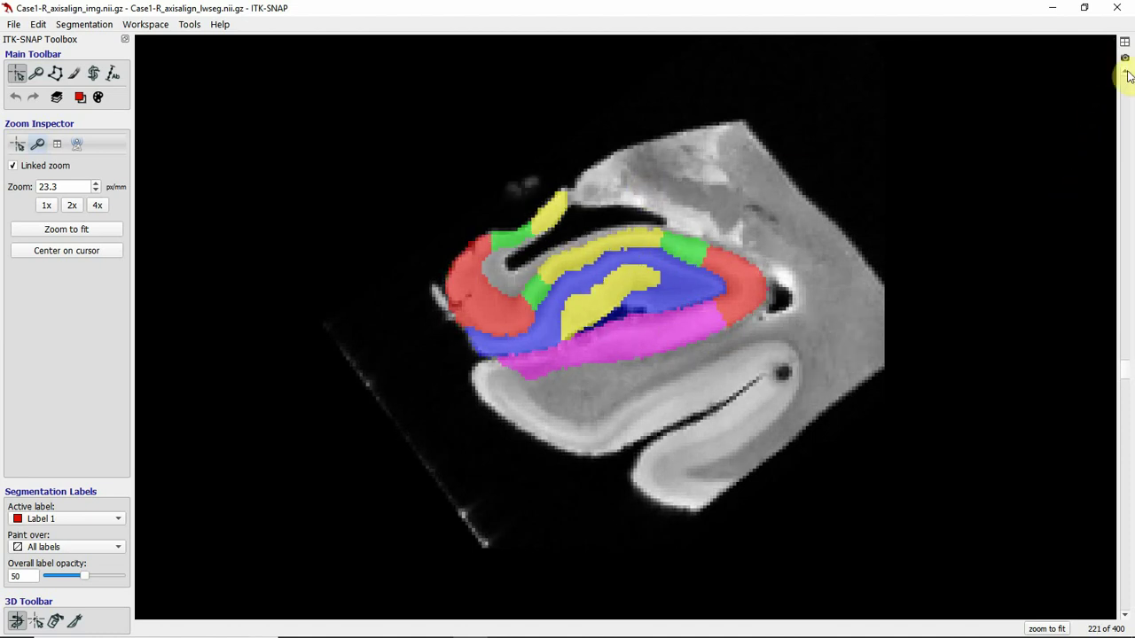
{"action": "left_click", "coordinate": [1126, 71]}
{"action": "left_click", "coordinate": [1126, 70]}
{"action": "left_click", "coordinate": [1126, 71]}
{"action": "left_click", "coordinate": [1126, 71]}
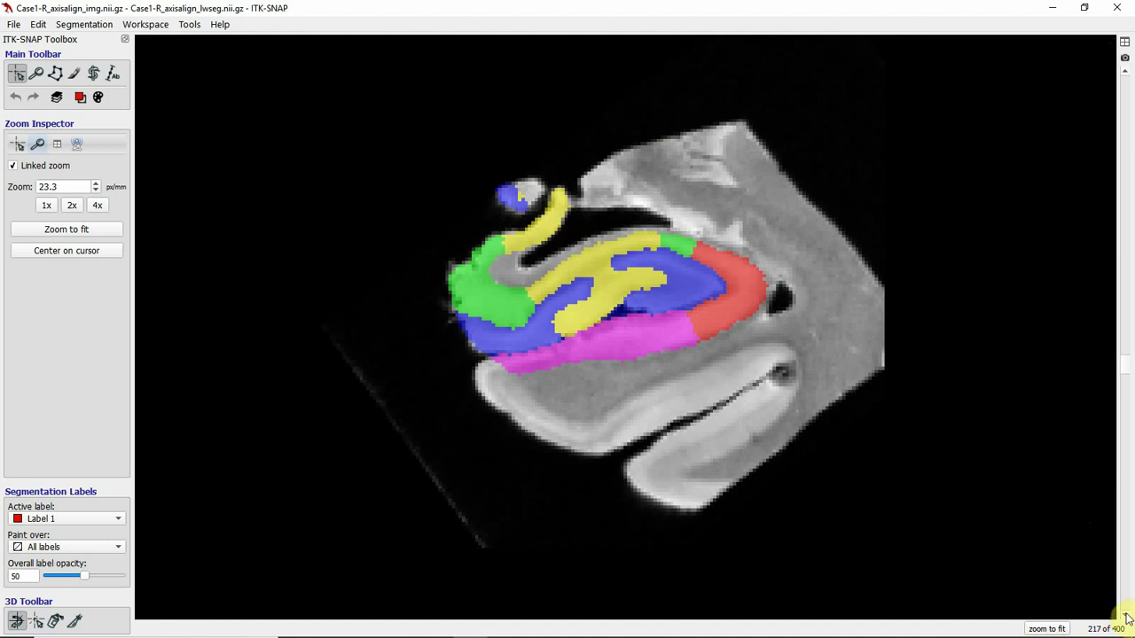
Step: Step back from slice 217 to slice 208
{"action": "left_click", "coordinate": [1124, 70]}
{"action": "left_click", "coordinate": [1124, 71]}
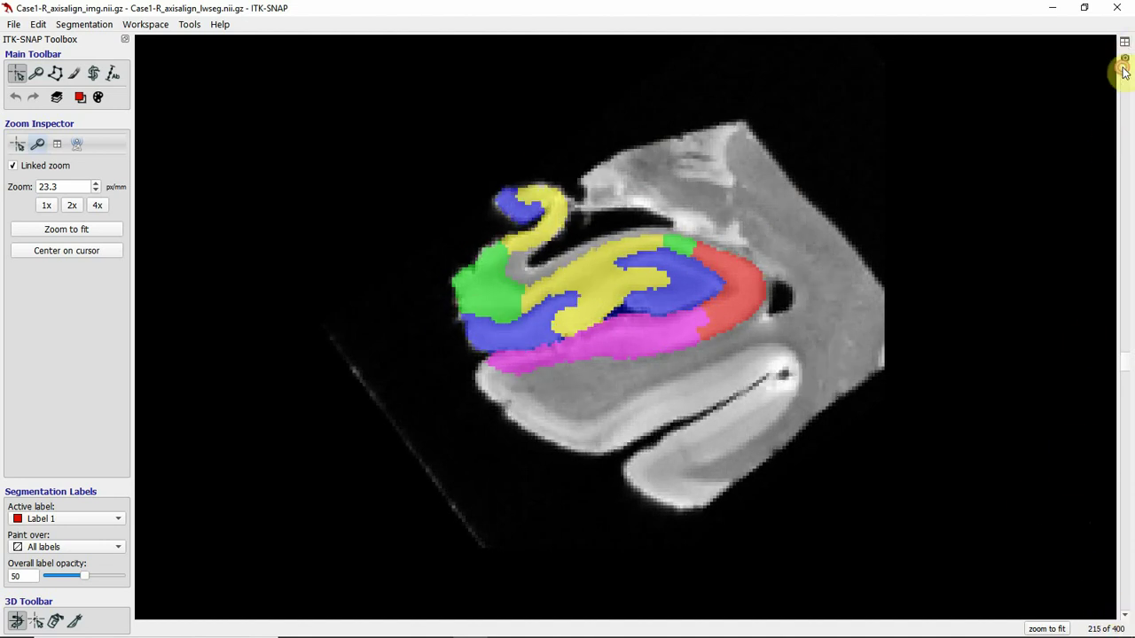
{"action": "left_click", "coordinate": [1124, 71]}
{"action": "left_click", "coordinate": [1124, 71]}
{"action": "left_click", "coordinate": [1124, 71]}
{"action": "left_click", "coordinate": [1124, 71]}
{"action": "left_click", "coordinate": [1124, 71]}
{"action": "left_click", "coordinate": [1124, 71]}
{"action": "left_click", "coordinate": [1124, 71]}
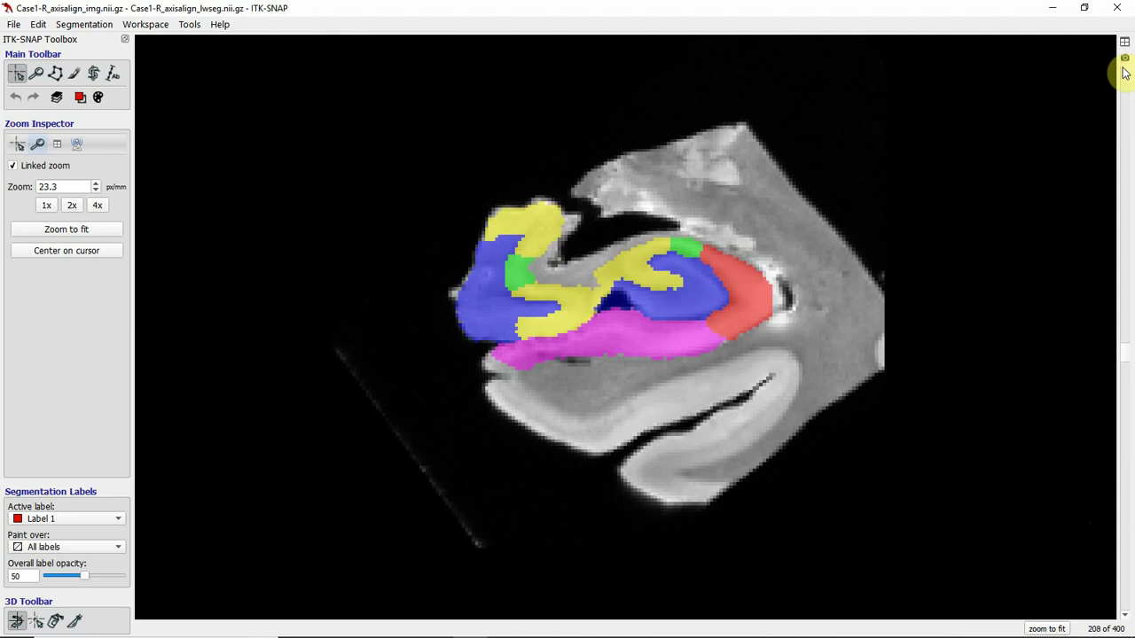
{"action": "left_click", "coordinate": [1124, 71]}
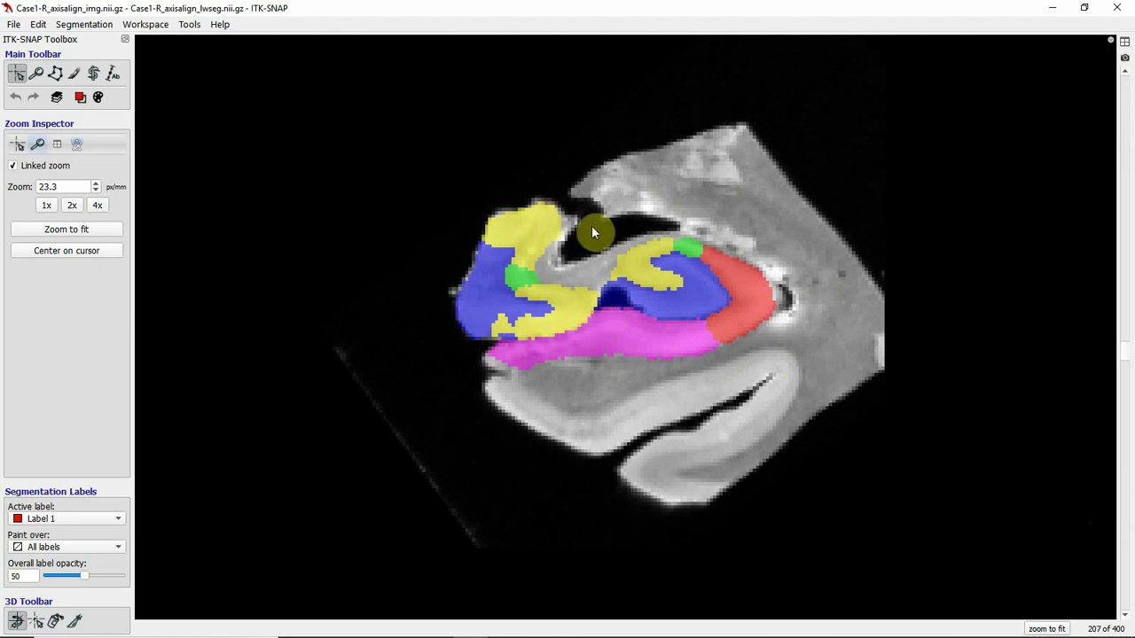
Step: Inspect the labels on slice 208, then step back to slice 206
{"action": "left_click", "coordinate": [582, 332]}
{"action": "left_click", "coordinate": [700, 279]}
{"action": "left_click", "coordinate": [1124, 77]}
{"action": "left_click_drag", "start_coordinate": [1124, 76], "coordinate": [1124, 77]}
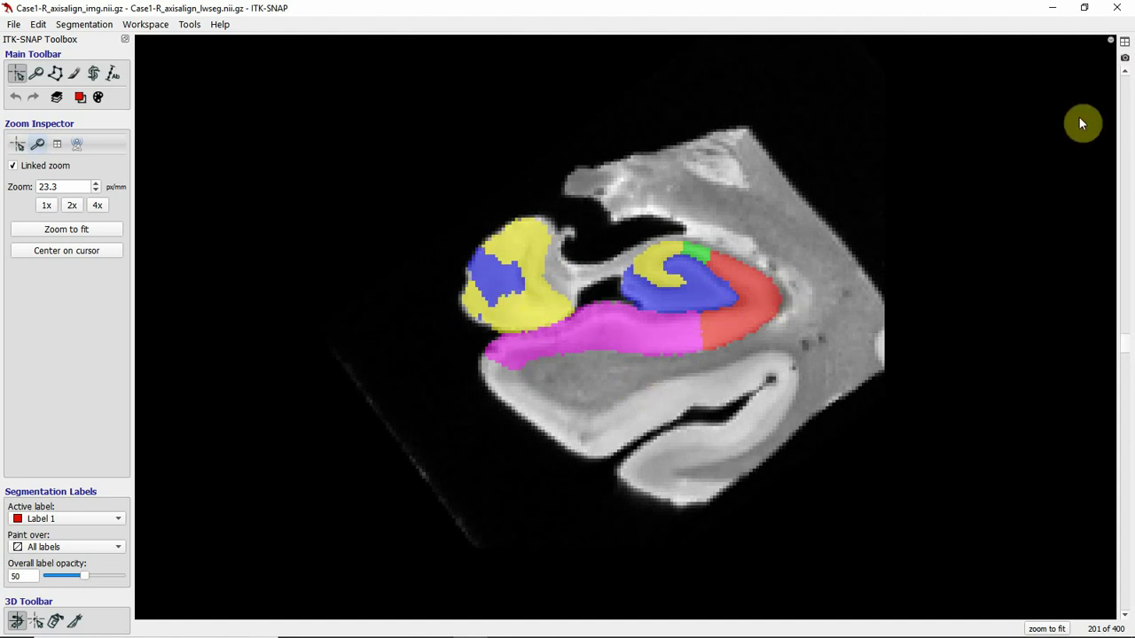
Step: Step back from slice 201 to slice 194, showing the yellow spiral inside blue
{"action": "left_click", "coordinate": [1126, 71]}
{"action": "left_click", "coordinate": [1126, 71]}
{"action": "left_click", "coordinate": [1126, 71]}
{"action": "left_click", "coordinate": [1128, 71]}
{"action": "left_click", "coordinate": [1128, 71]}
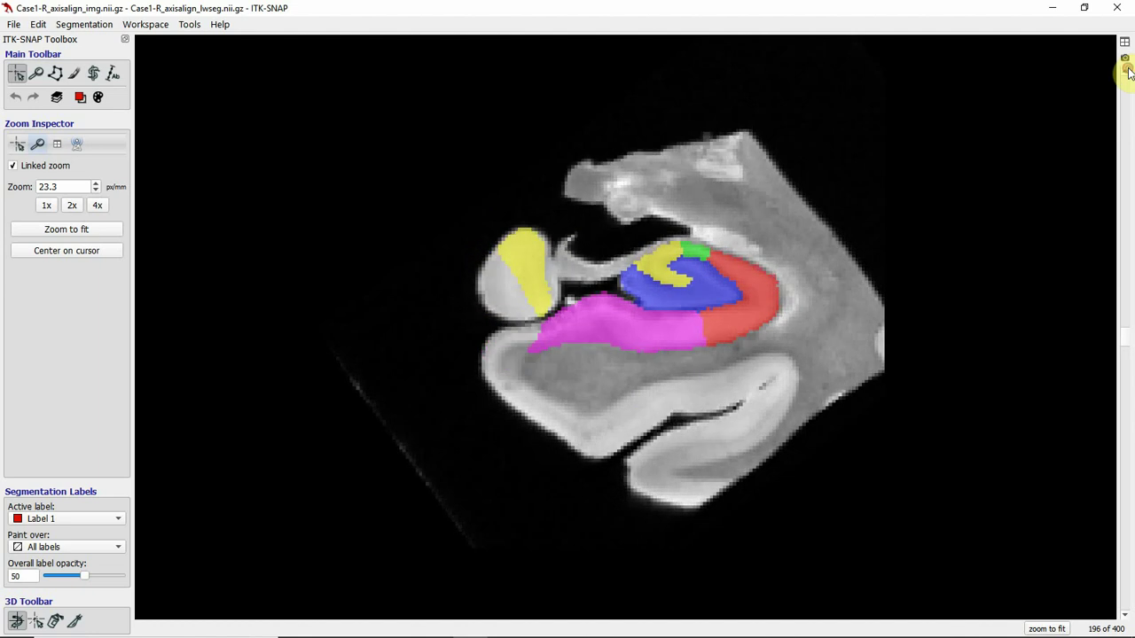
{"action": "left_click", "coordinate": [1128, 71]}
{"action": "left_click", "coordinate": [1128, 70]}
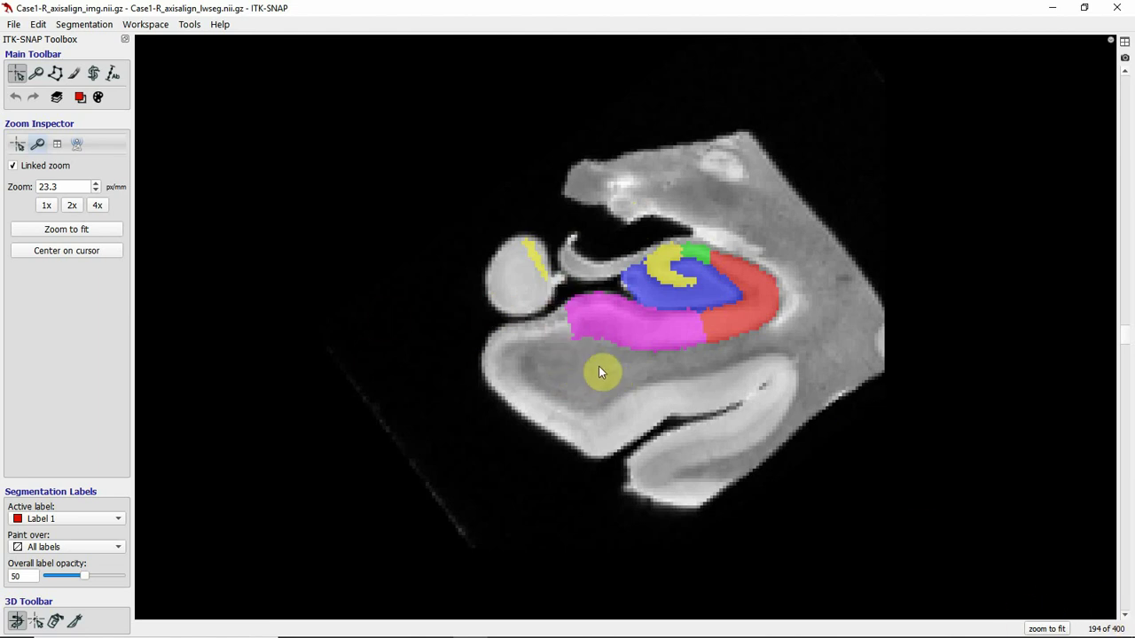
Step: Step forward to slice 195, then back down through 191 to slice 188
{"action": "left_click", "coordinate": [1124, 615]}
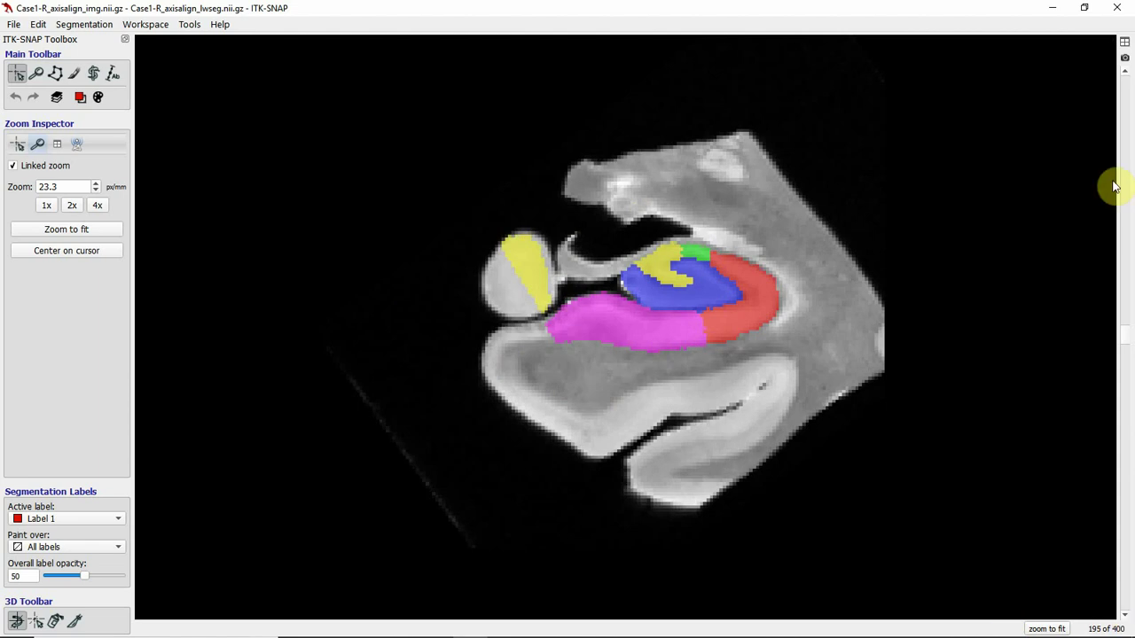
{"action": "left_click", "coordinate": [1124, 70]}
{"action": "left_click", "coordinate": [1124, 70]}
{"action": "left_click", "coordinate": [1124, 70]}
{"action": "left_click", "coordinate": [1124, 70]}
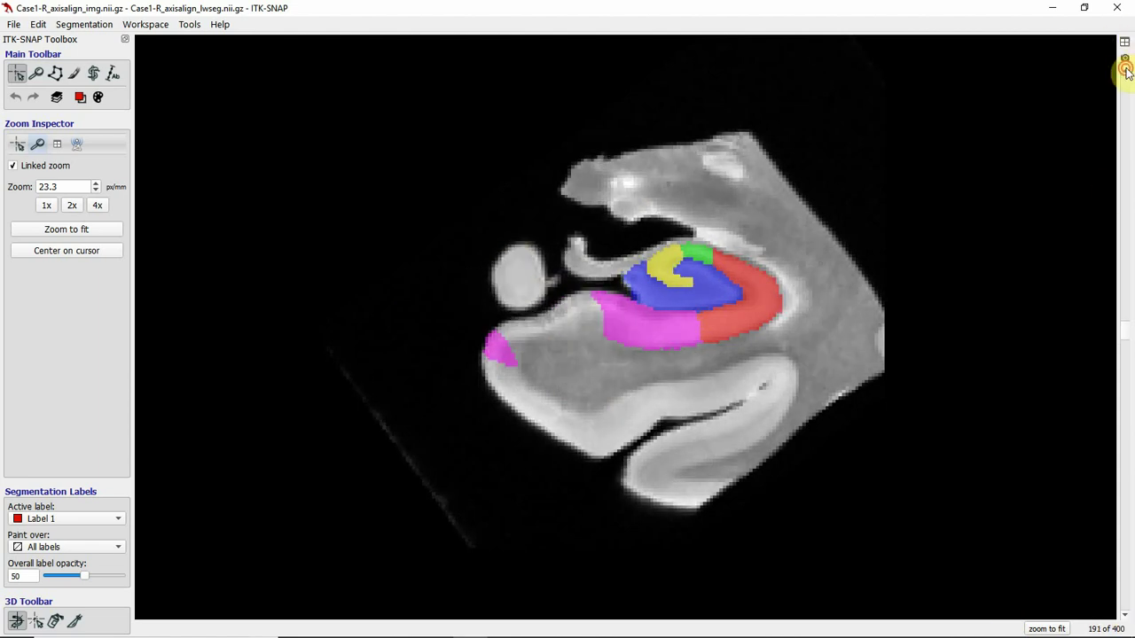
{"action": "left_click", "coordinate": [1124, 70]}
{"action": "left_click", "coordinate": [1124, 70]}
{"action": "left_click", "coordinate": [1124, 70]}
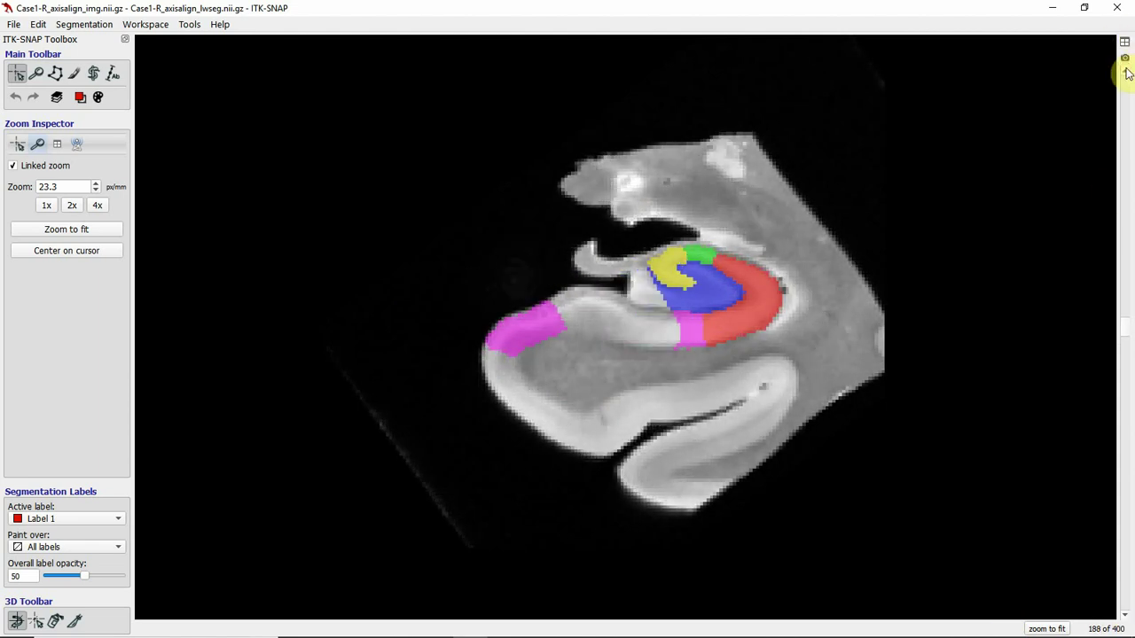
{"action": "scroll", "coordinate": [559, 325], "scroll_direction": "down", "scroll_amount": 1}
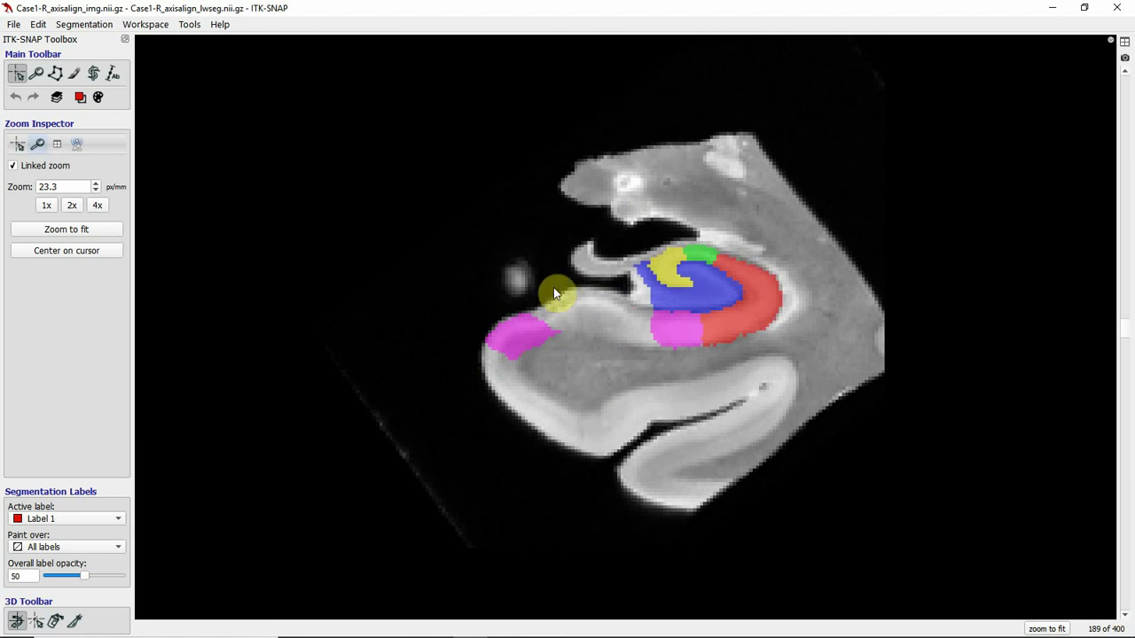
{"action": "left_click", "coordinate": [1124, 74]}
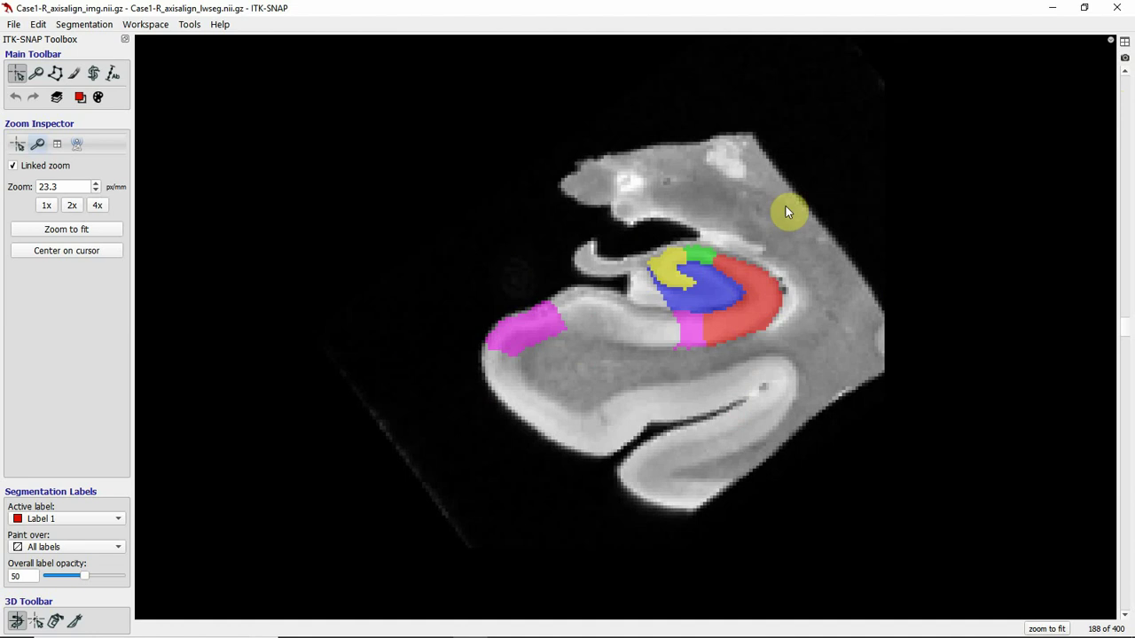
Step: Scroll back from slice 171 to 139, where the magenta label splits into two patches
{"action": "scroll", "coordinate": [1124, 75], "scroll_direction": "down", "scroll_amount": 3}
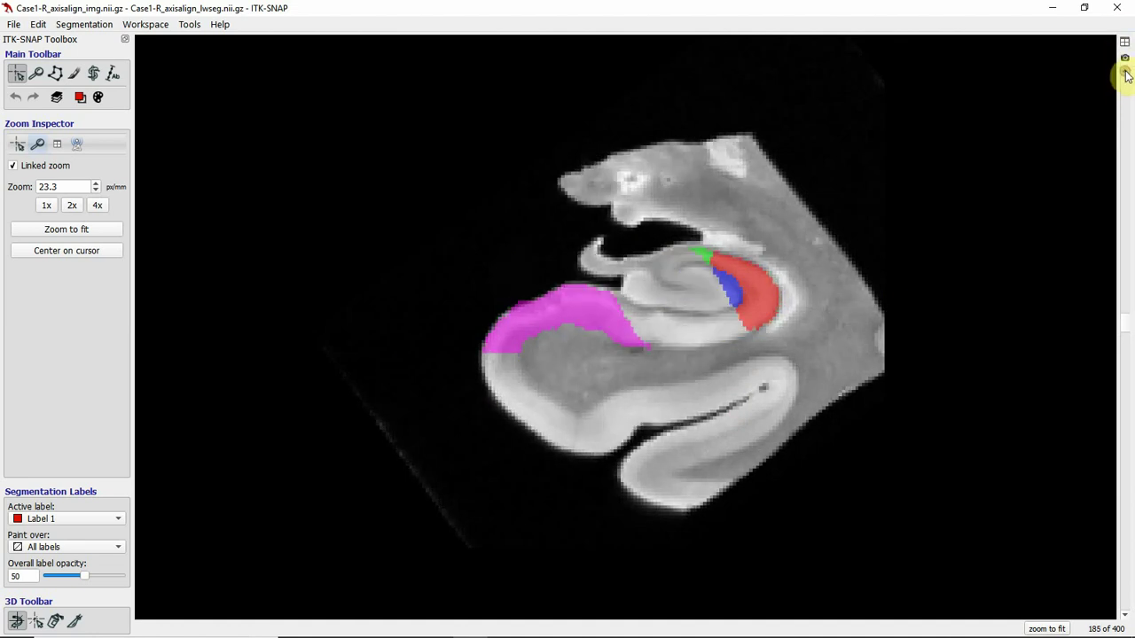
{"action": "scroll", "coordinate": [1124, 75], "scroll_direction": "down", "scroll_amount": 6}
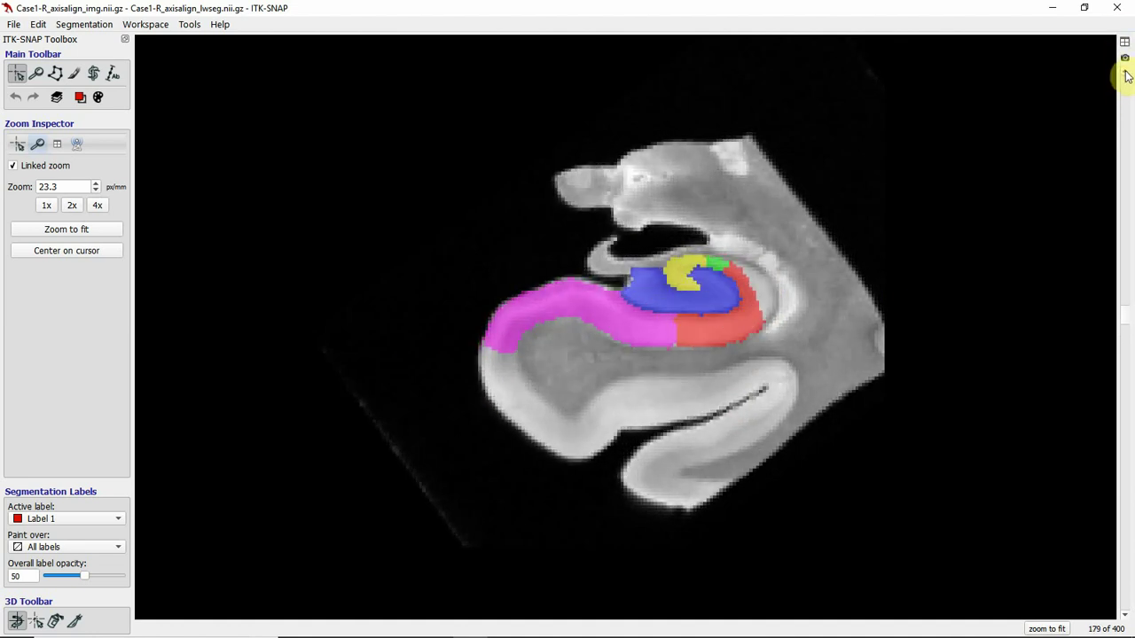
{"action": "scroll", "coordinate": [1126, 75], "scroll_direction": "down", "scroll_amount": 1}
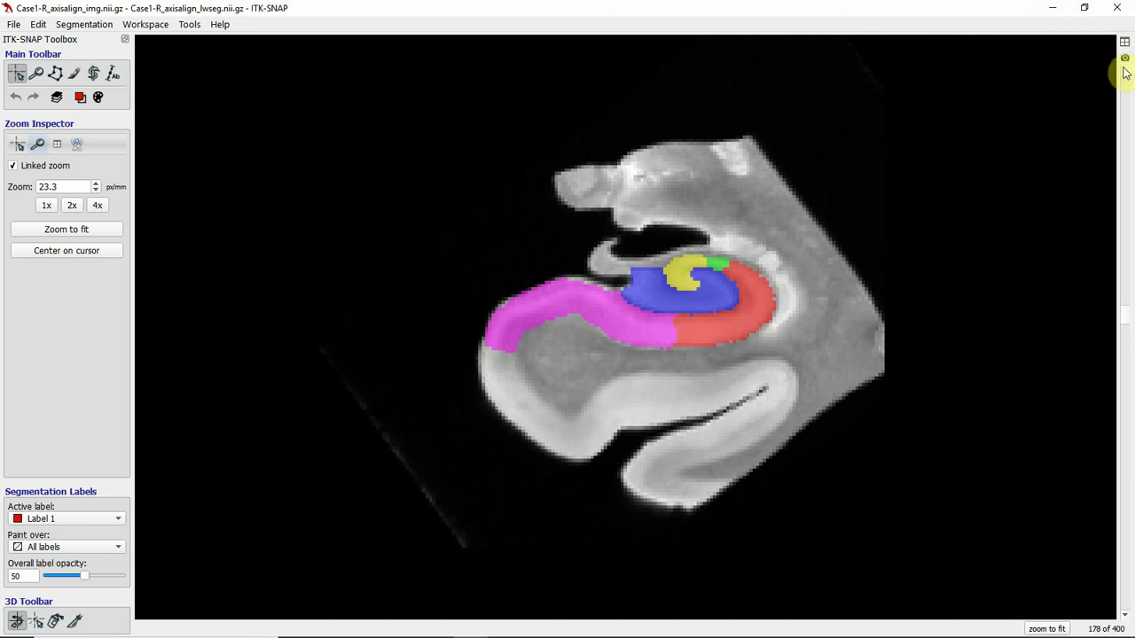
{"action": "scroll", "coordinate": [1124, 75], "scroll_direction": "down", "scroll_amount": 1}
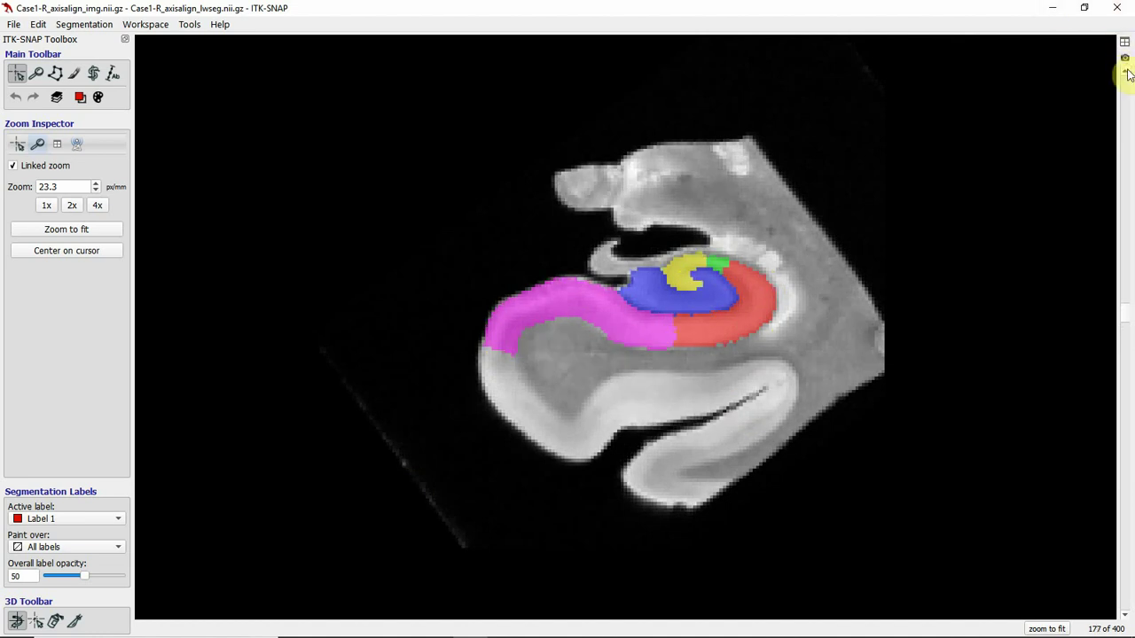
{"action": "scroll", "coordinate": [1126, 75], "scroll_direction": "down", "scroll_amount": 6}
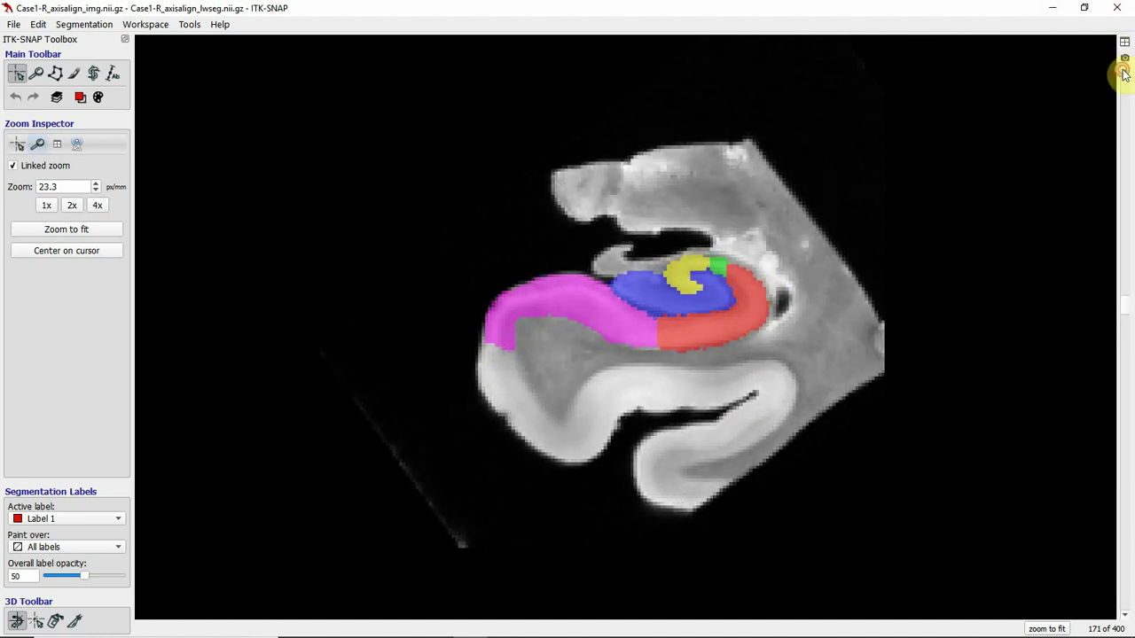
{"action": "scroll", "coordinate": [1123, 74], "scroll_direction": "down", "scroll_amount": 8}
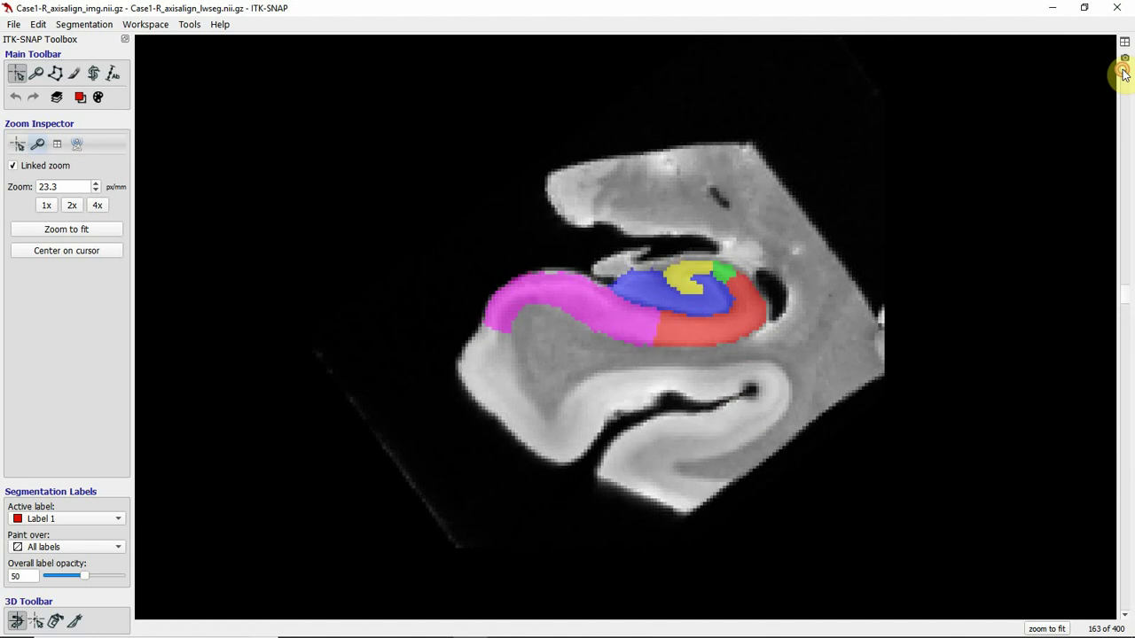
{"action": "scroll", "coordinate": [1124, 76], "scroll_direction": "down", "scroll_amount": 1}
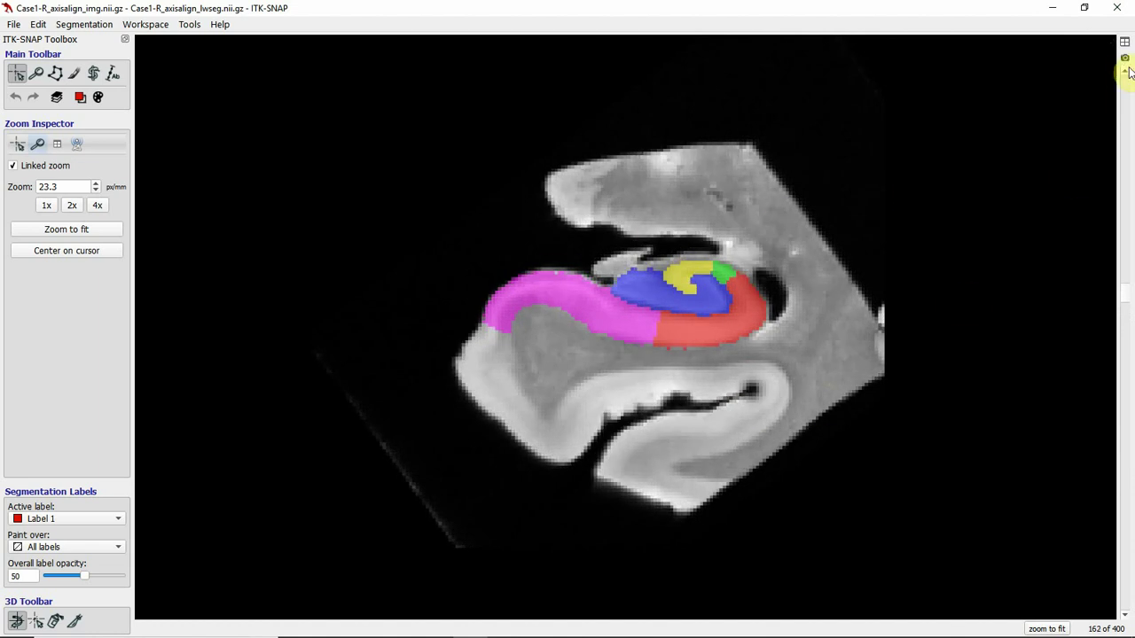
{"action": "scroll", "coordinate": [1127, 73], "scroll_direction": "down", "scroll_amount": 8}
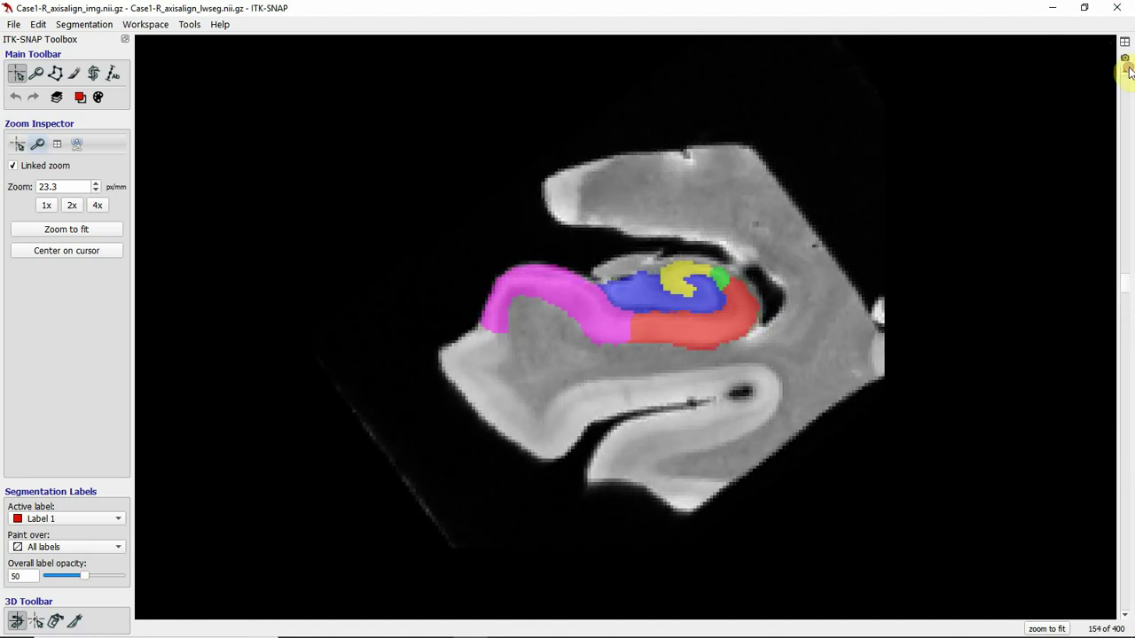
{"action": "scroll", "coordinate": [1128, 73], "scroll_direction": "down", "scroll_amount": 5}
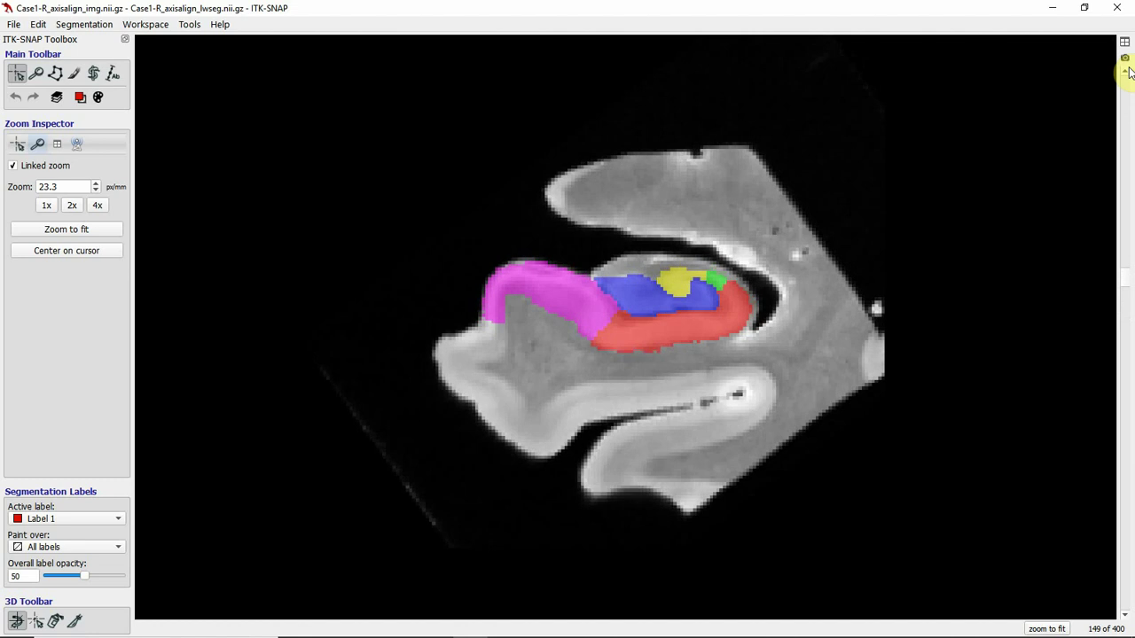
{"action": "scroll", "coordinate": [1128, 73], "scroll_direction": "down", "scroll_amount": 6}
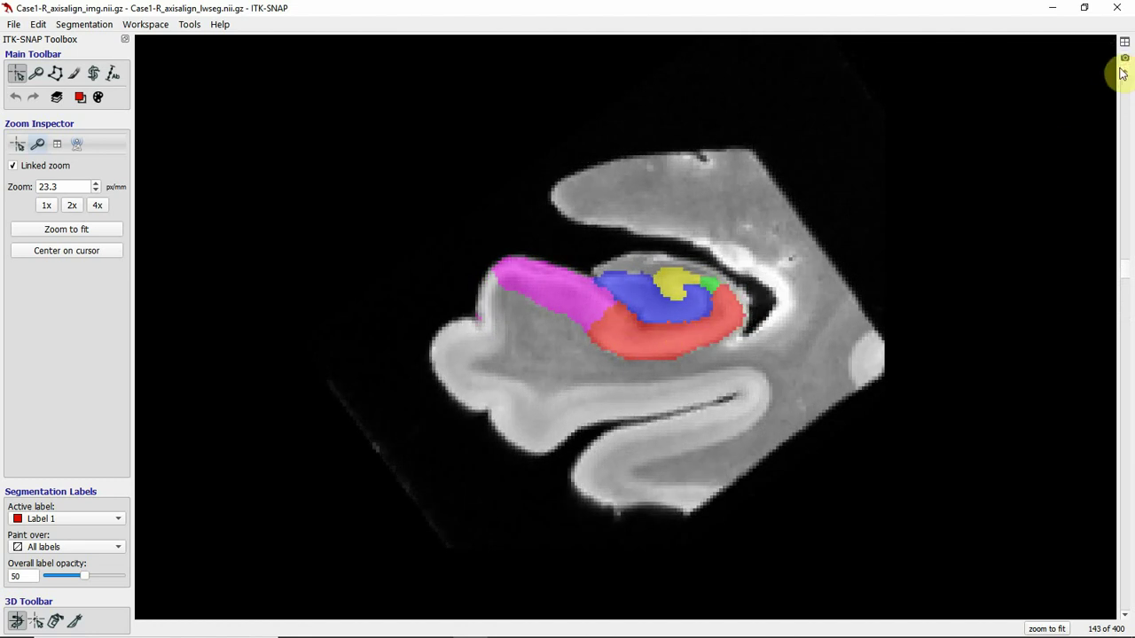
{"action": "scroll", "coordinate": [1127, 73], "scroll_direction": "down", "scroll_amount": 4}
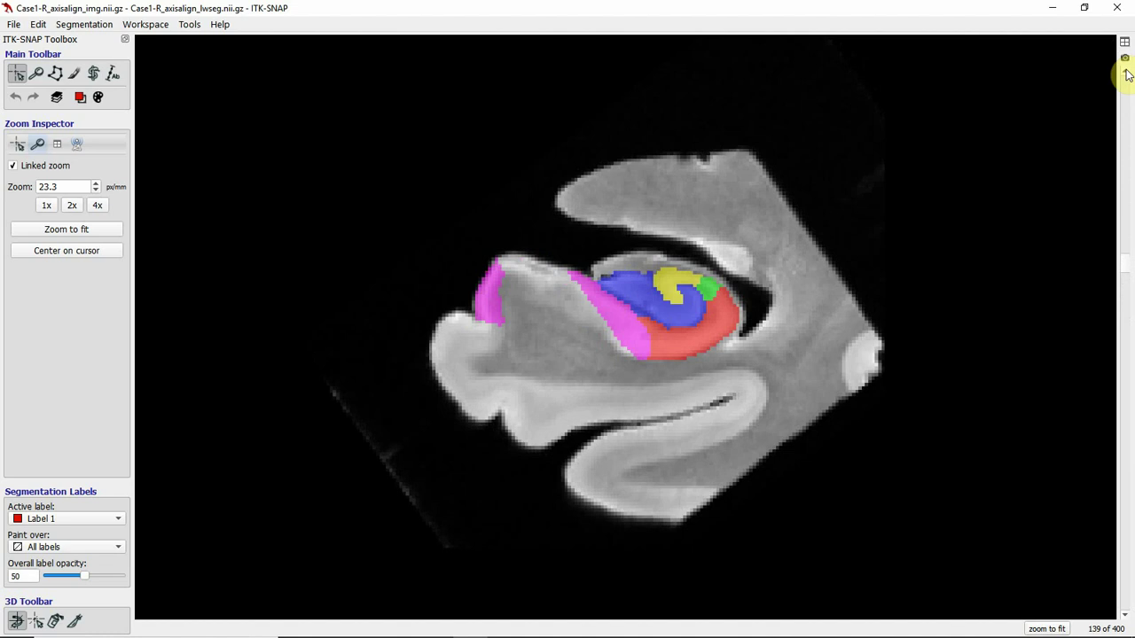
Step: Hide and re-show the subfield labels on slice 139, then return to slice 132
{"action": "key", "text": "s"}
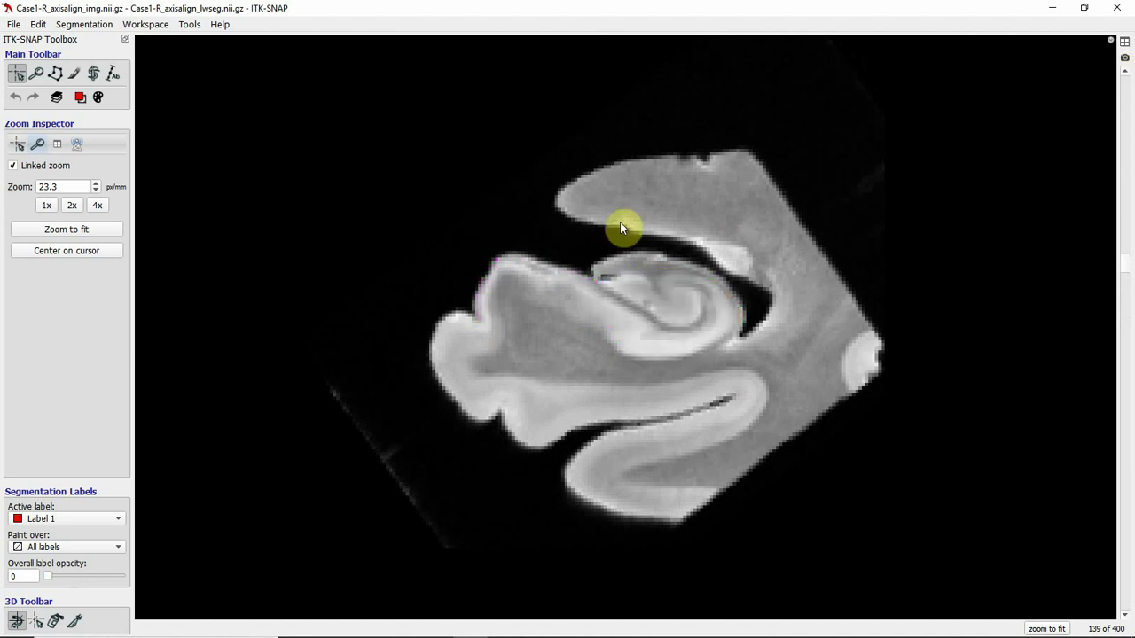
{"action": "key", "text": "s"}
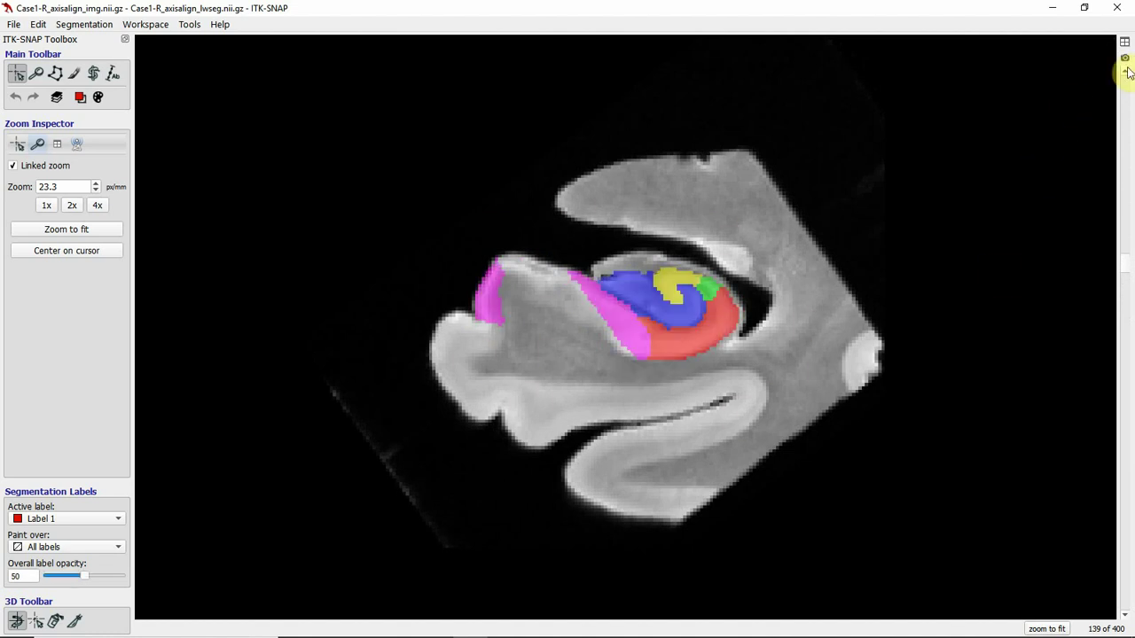
{"action": "scroll", "coordinate": [1127, 73], "scroll_direction": "down", "scroll_amount": 3}
{"action": "scroll", "coordinate": [1128, 73], "scroll_direction": "down", "scroll_amount": 4}
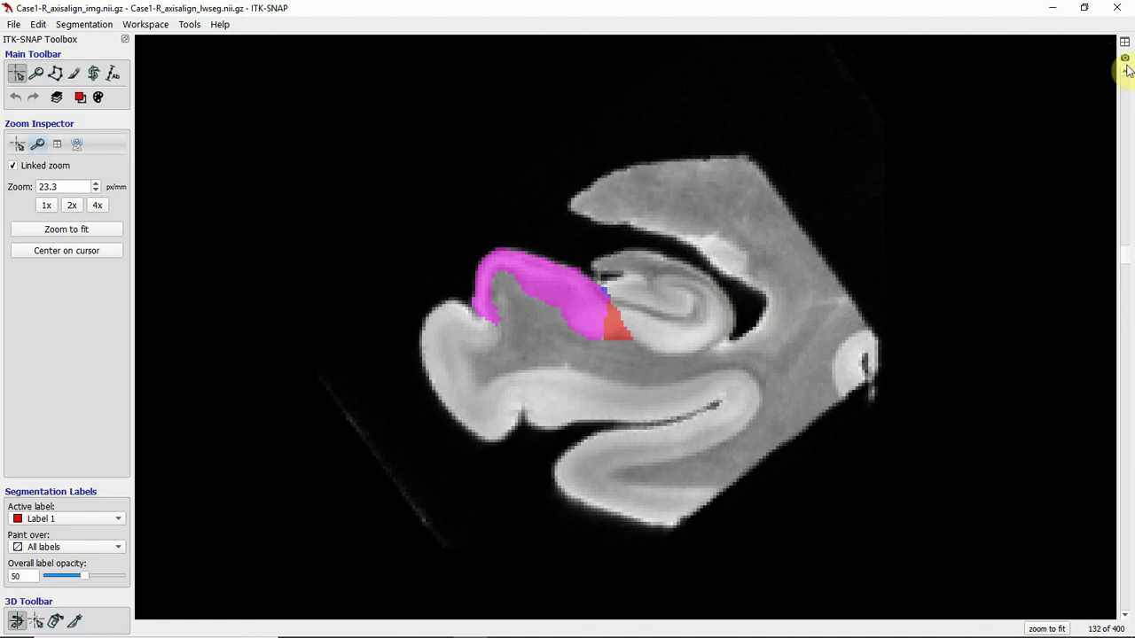
Step: Point out the red and magenta subfield labels on the current slice
{"action": "scroll", "coordinate": [1127, 75], "scroll_direction": "down", "scroll_amount": 5}
{"action": "scroll", "coordinate": [1126, 73], "scroll_direction": "down", "scroll_amount": 4}
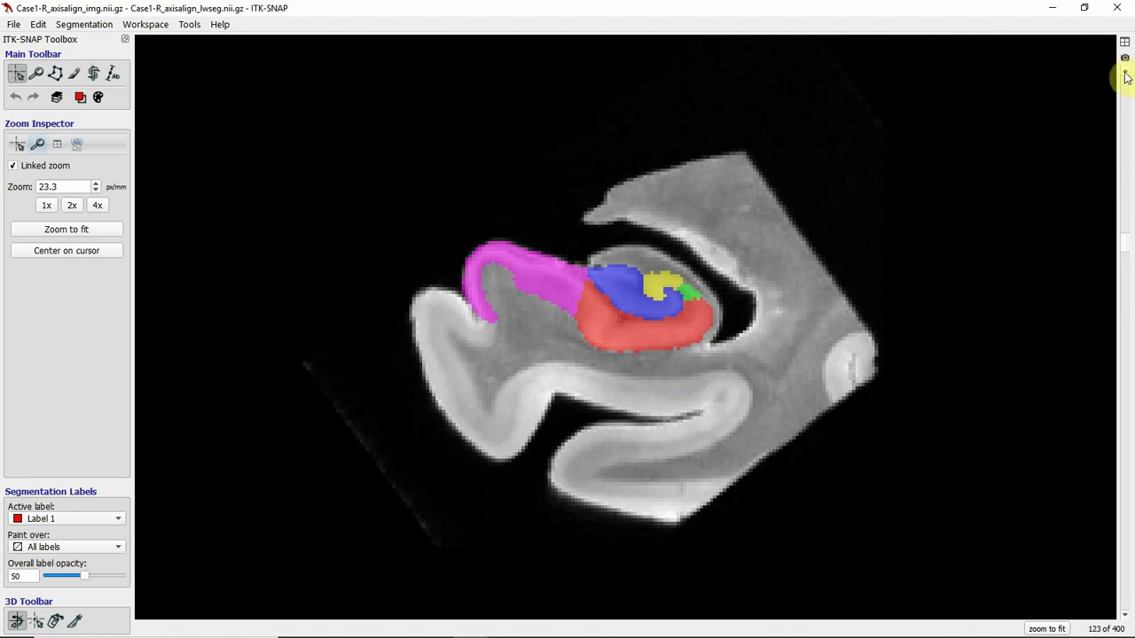
{"action": "scroll", "coordinate": [1123, 76], "scroll_direction": "up", "scroll_amount": 4}
{"action": "left_click", "coordinate": [652, 317]}
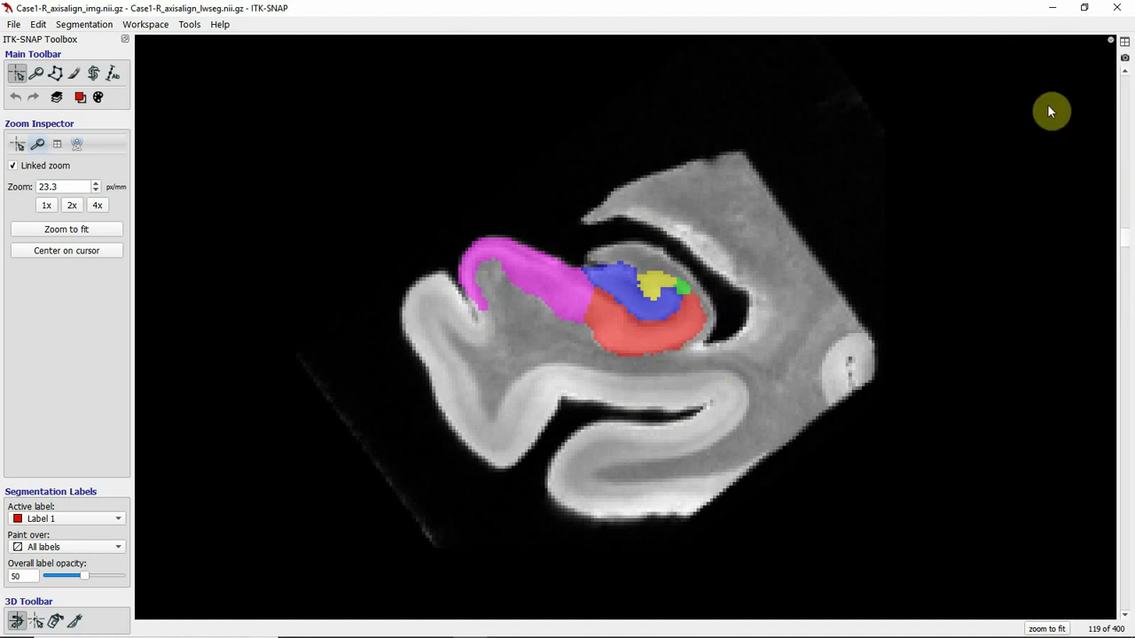
{"action": "left_click", "coordinate": [555, 280]}
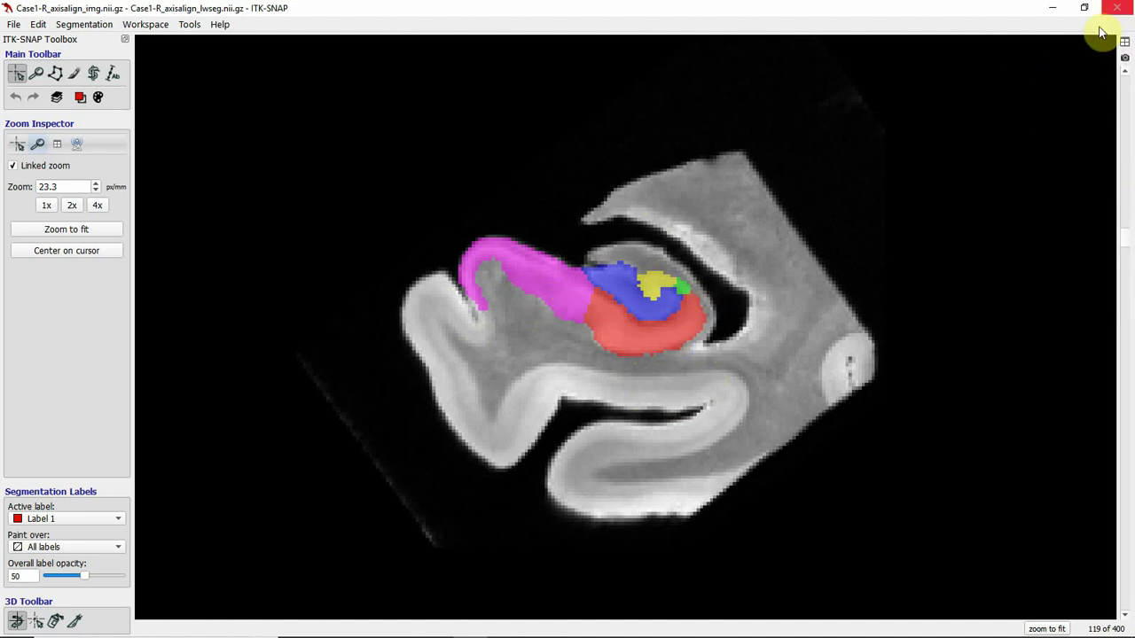
Step: Page back to slice 96, where magenta, red, blue, yellow and green labels appear
{"action": "scroll", "coordinate": [1126, 69], "scroll_direction": "up", "scroll_amount": 4}
{"action": "scroll", "coordinate": [1127, 70], "scroll_direction": "up", "scroll_amount": 7}
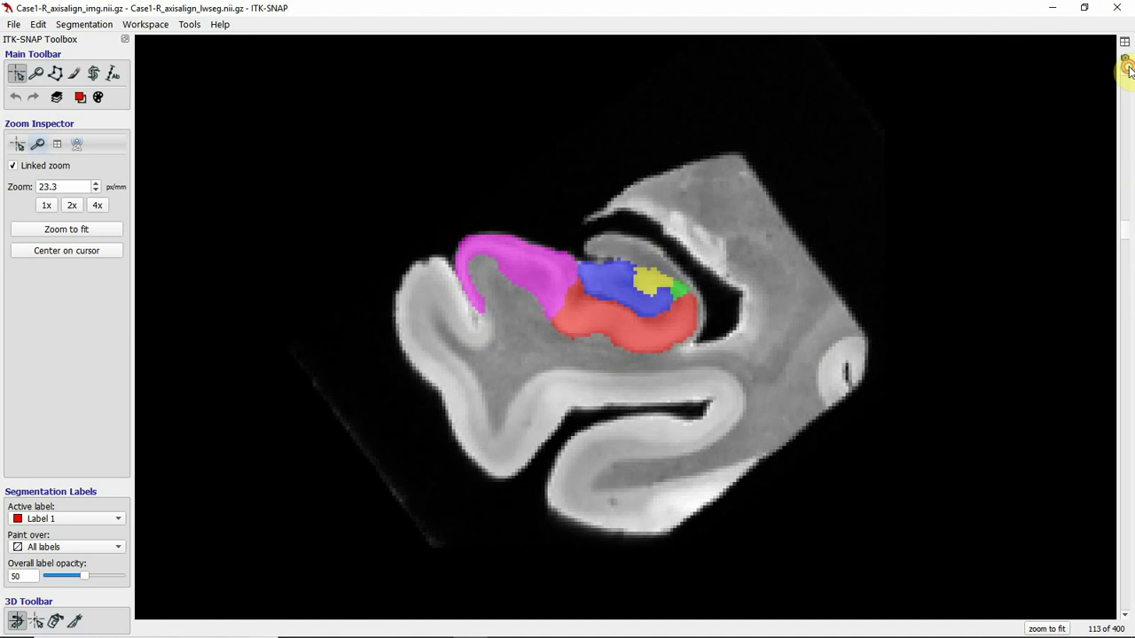
{"action": "scroll", "coordinate": [1127, 69], "scroll_direction": "up", "scroll_amount": 4}
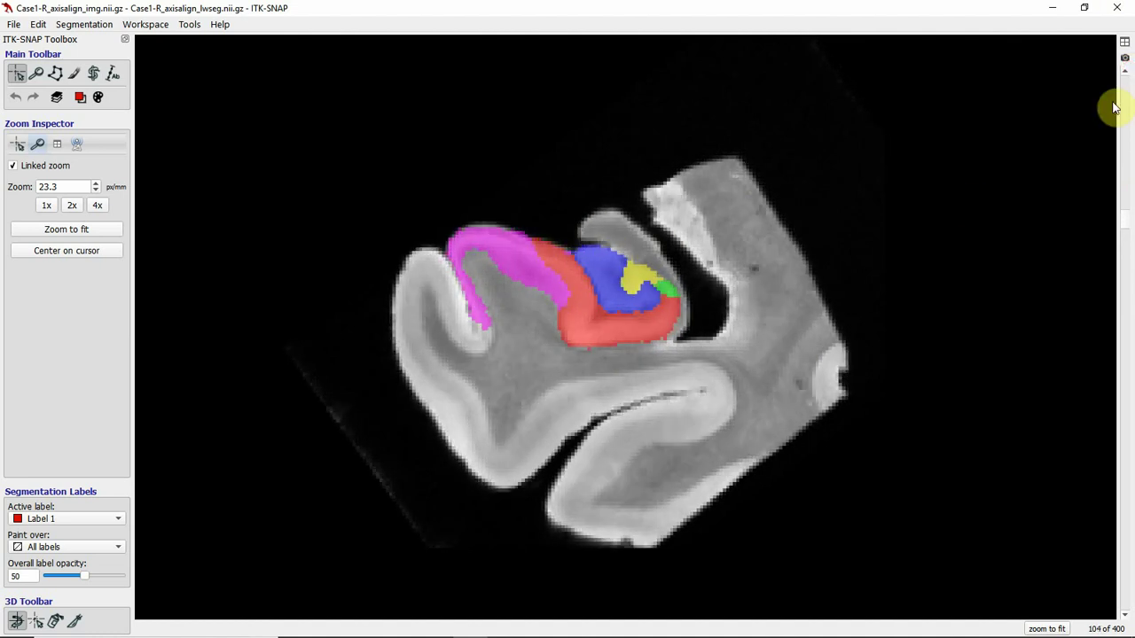
{"action": "scroll", "coordinate": [1126, 69], "scroll_direction": "up", "scroll_amount": 2}
{"action": "scroll", "coordinate": [1128, 69], "scroll_direction": "up", "scroll_amount": 6}
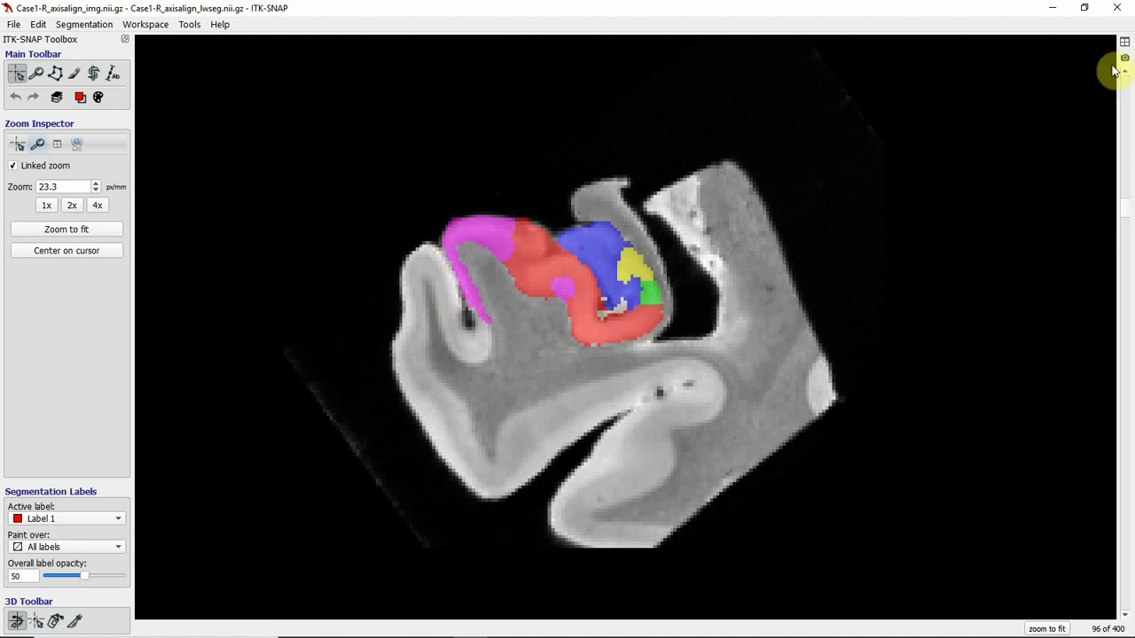
Step: Move back to slice 77 and toggle the label overlay to compare it with the raw image
{"action": "scroll", "coordinate": [1126, 72], "scroll_direction": "up", "scroll_amount": 7}
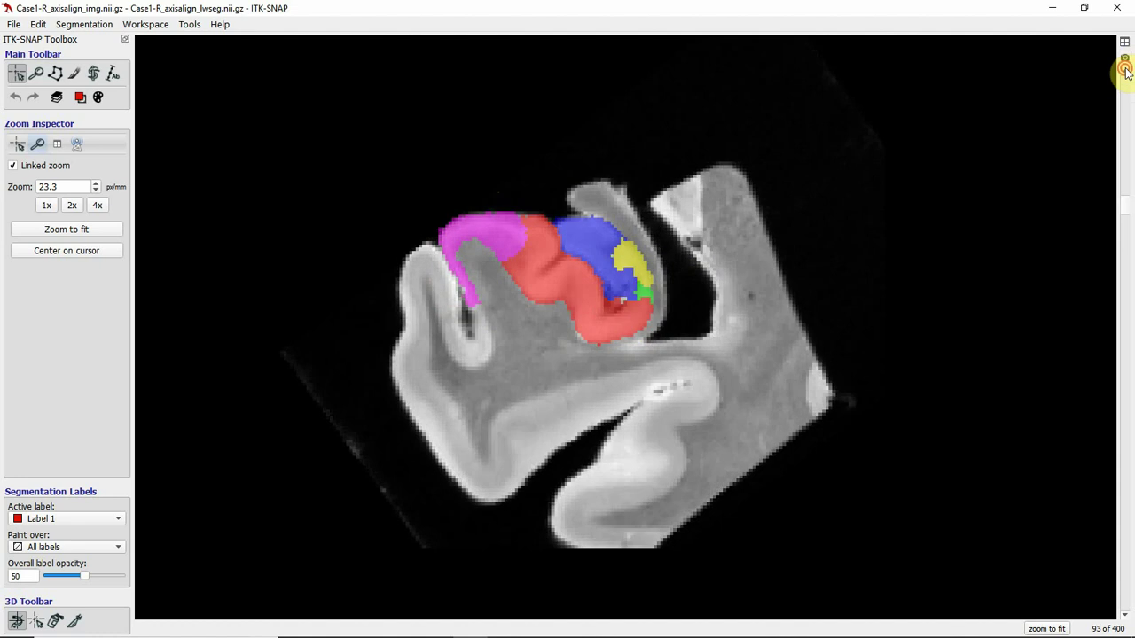
{"action": "scroll", "coordinate": [1126, 73], "scroll_direction": "up", "scroll_amount": 1}
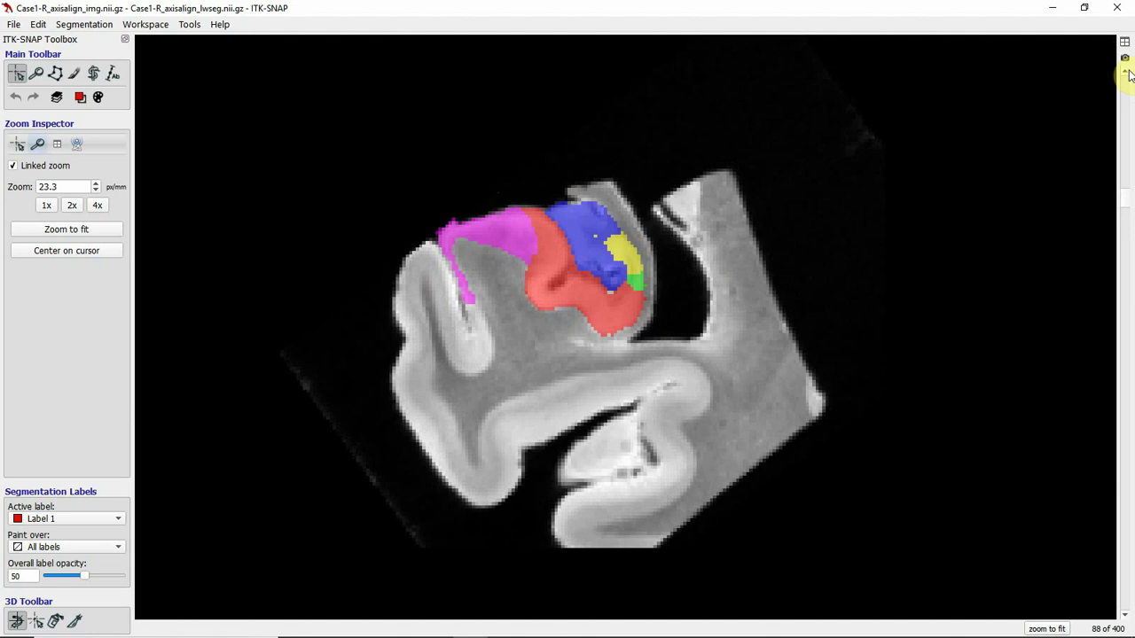
{"action": "scroll", "coordinate": [1128, 73], "scroll_direction": "up", "scroll_amount": 3}
{"action": "scroll", "coordinate": [1127, 72], "scroll_direction": "up", "scroll_amount": 7}
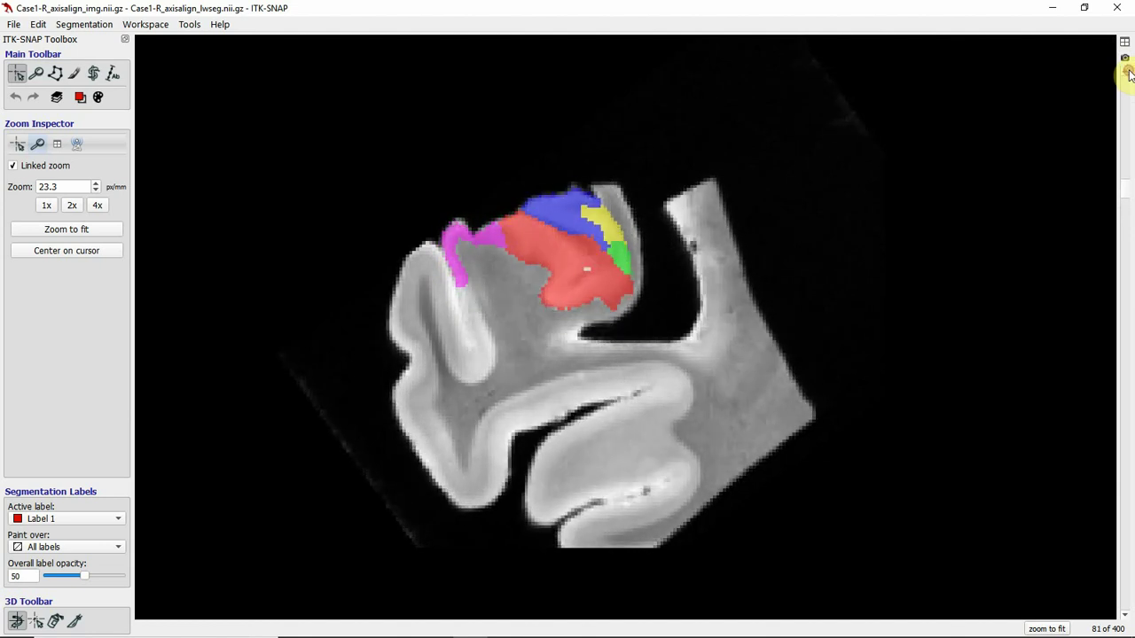
{"action": "scroll", "coordinate": [1127, 73], "scroll_direction": "up", "scroll_amount": 1}
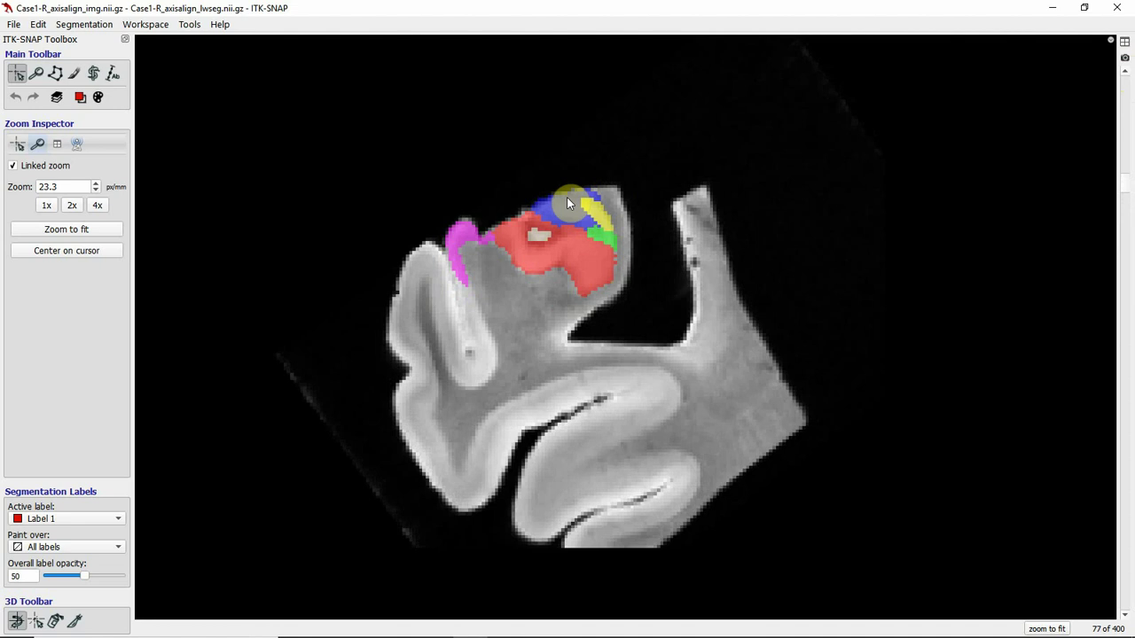
{"action": "key", "text": "s"}
{"action": "key", "text": "s"}
Step: Step back one slice at a time to reach slice 72
{"action": "left_click", "coordinate": [1124, 71]}
{"action": "left_click", "coordinate": [1124, 71]}
{"action": "left_click", "coordinate": [1124, 71]}
{"action": "left_click", "coordinate": [1124, 71]}
{"action": "left_click", "coordinate": [1124, 71]}
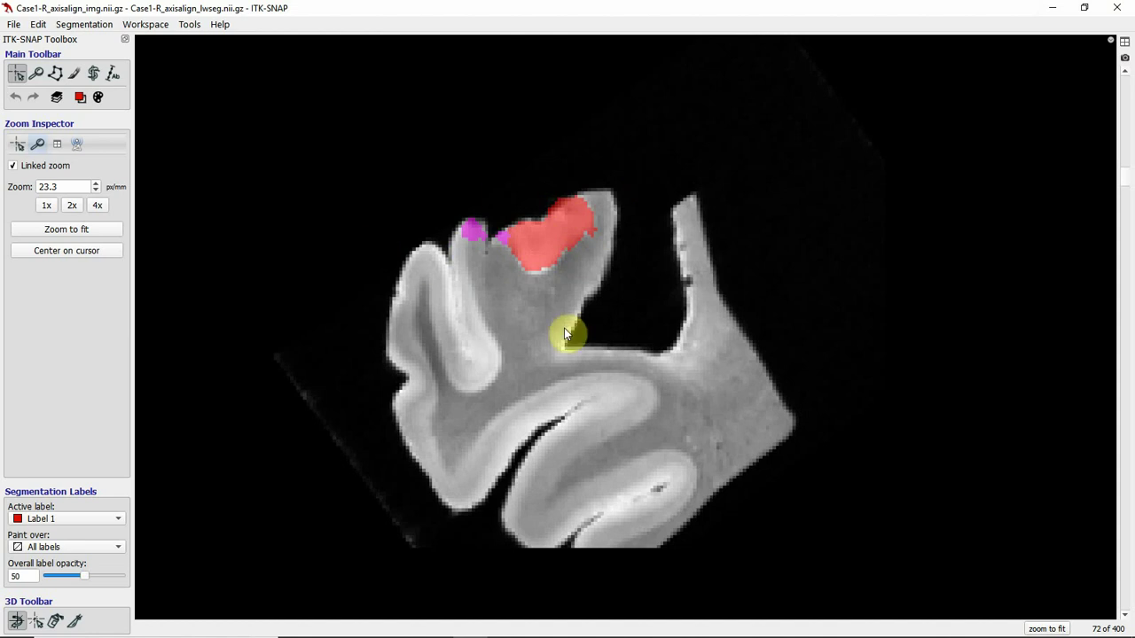
Step: Switch to PowerPoint and show slide 2 with its grid of eight labelled hippocampus slices
{"action": "mouse_move", "coordinate": [532, 635]}
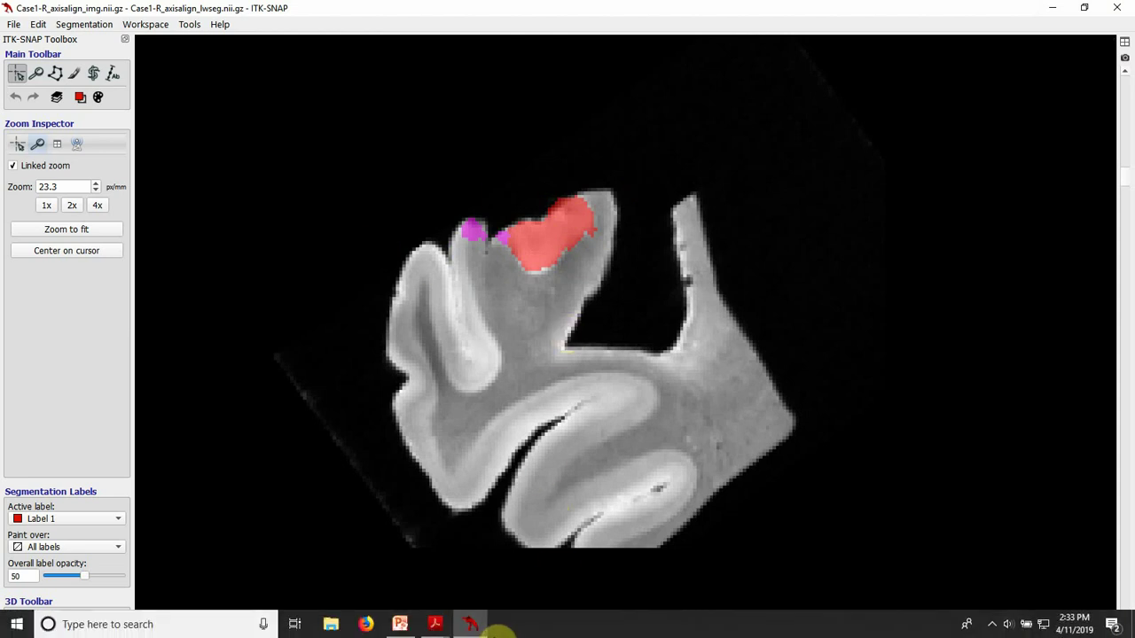
{"action": "left_click", "coordinate": [400, 626]}
{"action": "scroll", "coordinate": [142, 354], "scroll_direction": "down", "scroll_amount": 3}
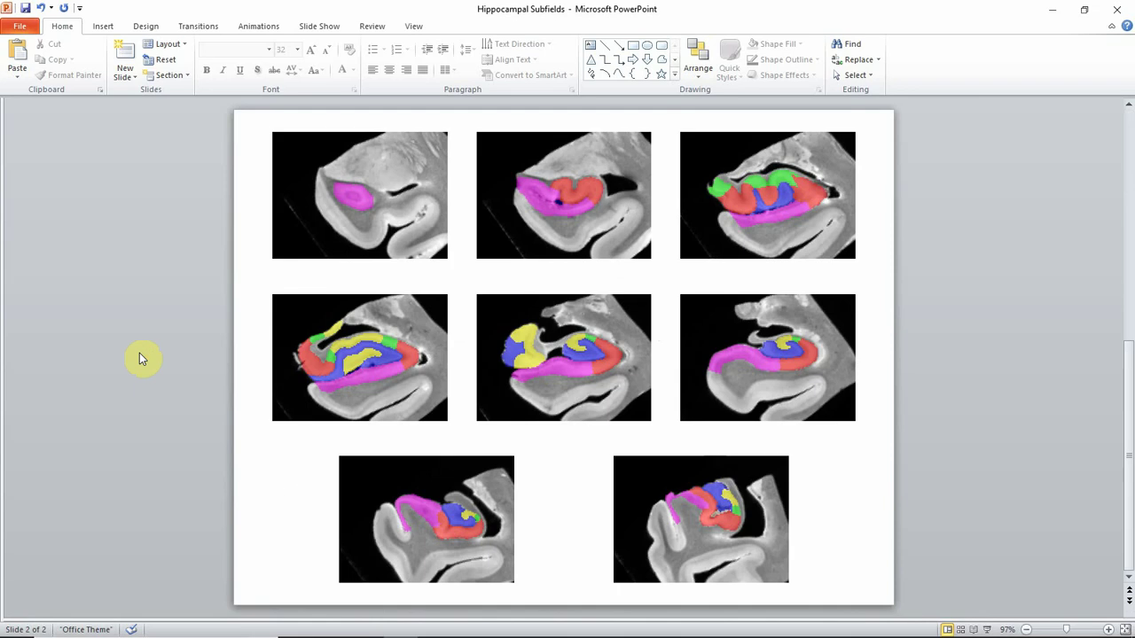